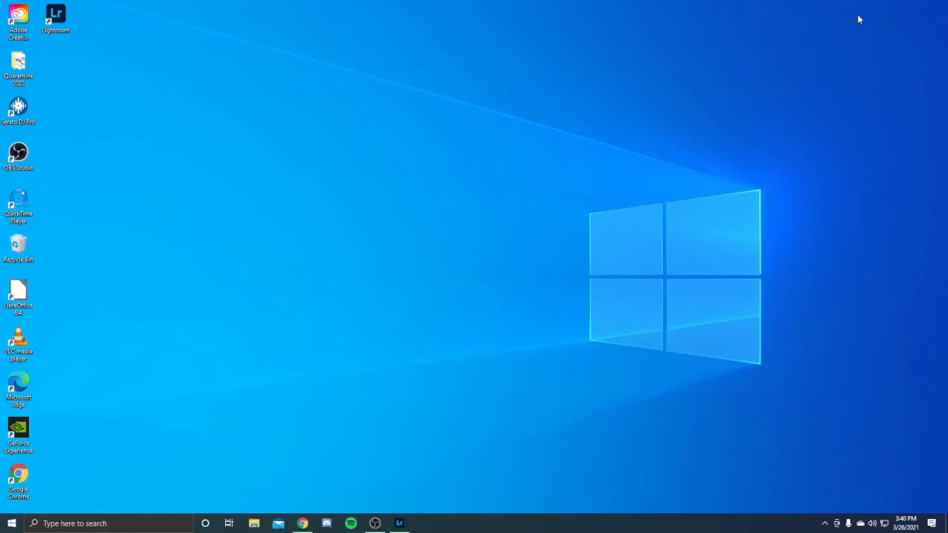
# Open Lightroom and import the photos P1010453 and P1010476 from the Downloads folder.
pyautogui.click(400, 523)
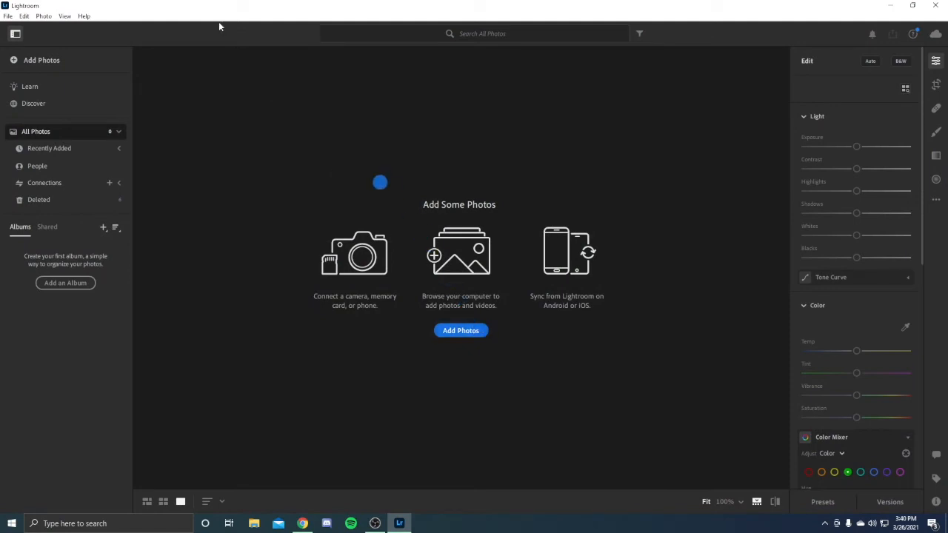
pyautogui.click(59, 64)
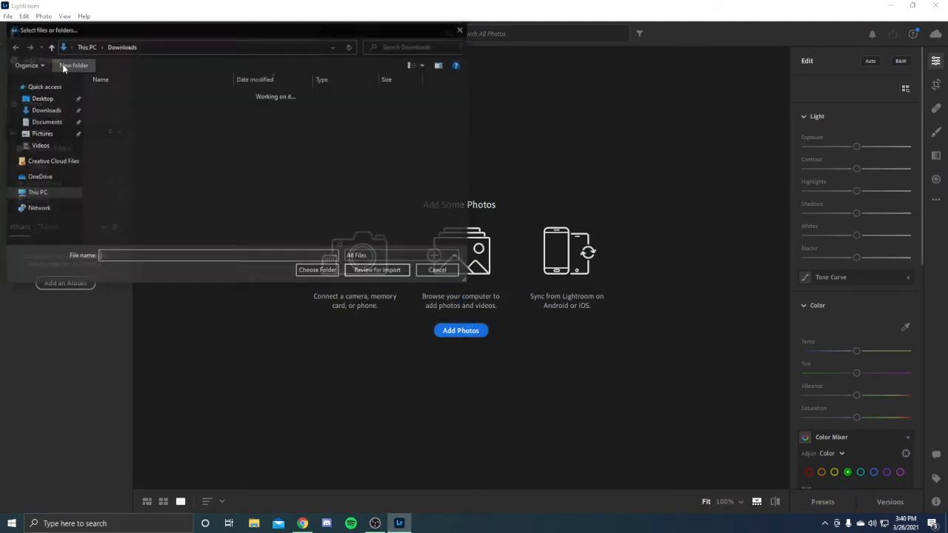
pyautogui.click(113, 107)
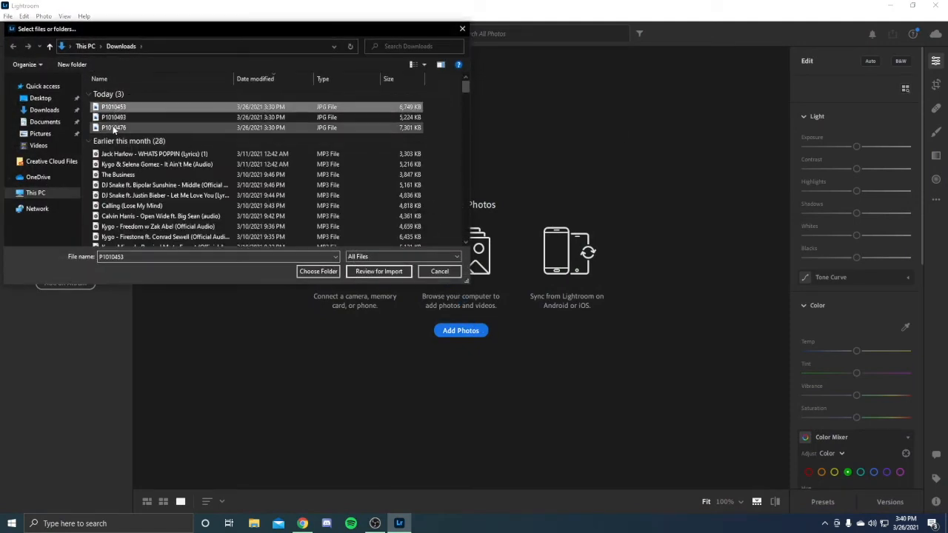
pyautogui.keyDown('ctrl'); pyautogui.click(113, 128); pyautogui.keyUp('ctrl')
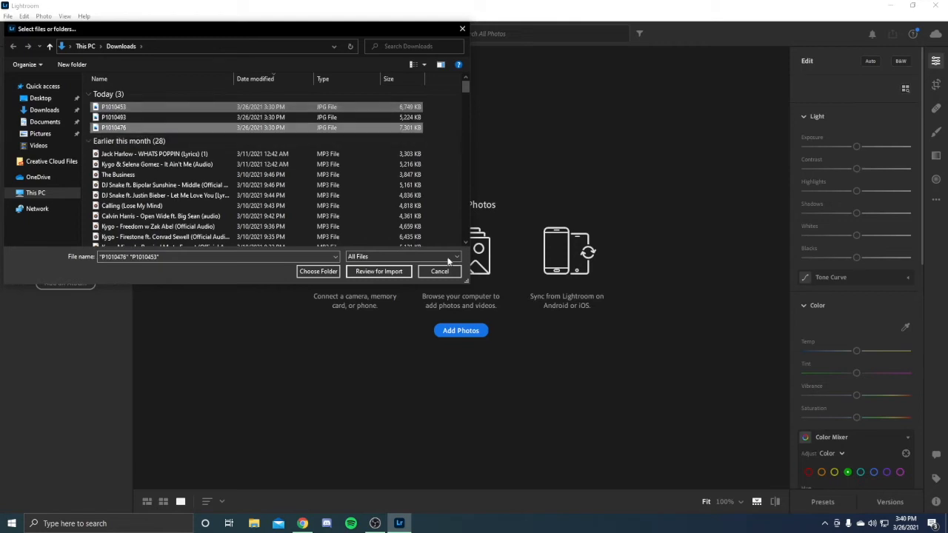
pyautogui.click(382, 274)
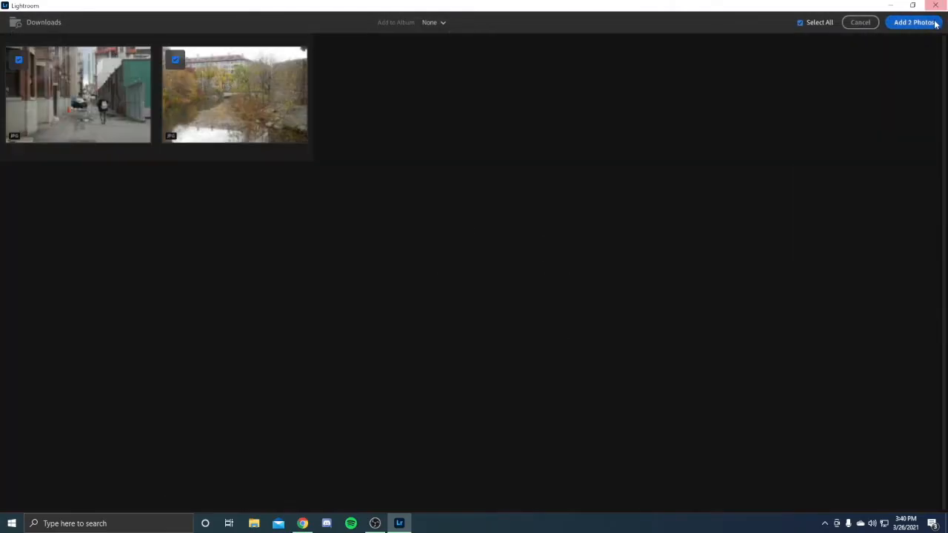
pyautogui.click(914, 22)
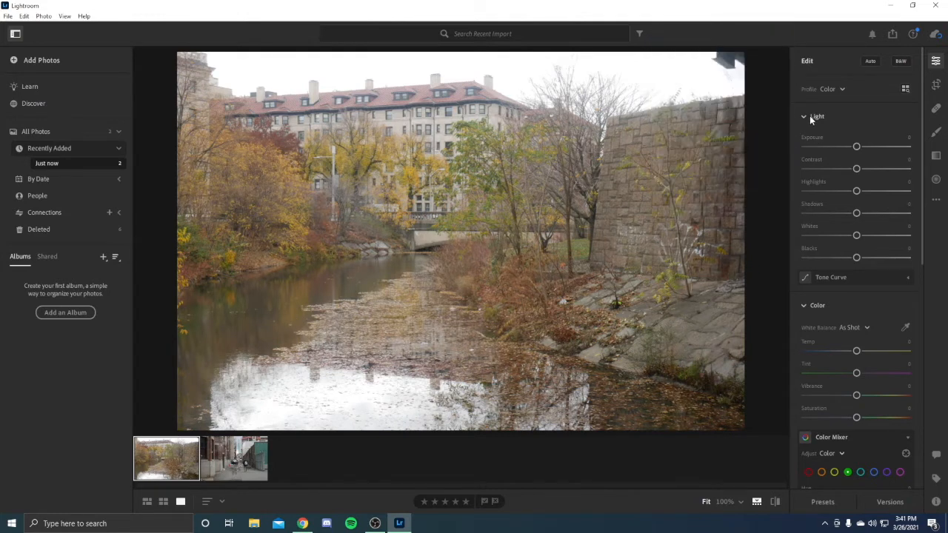
pyautogui.click(827, 89)
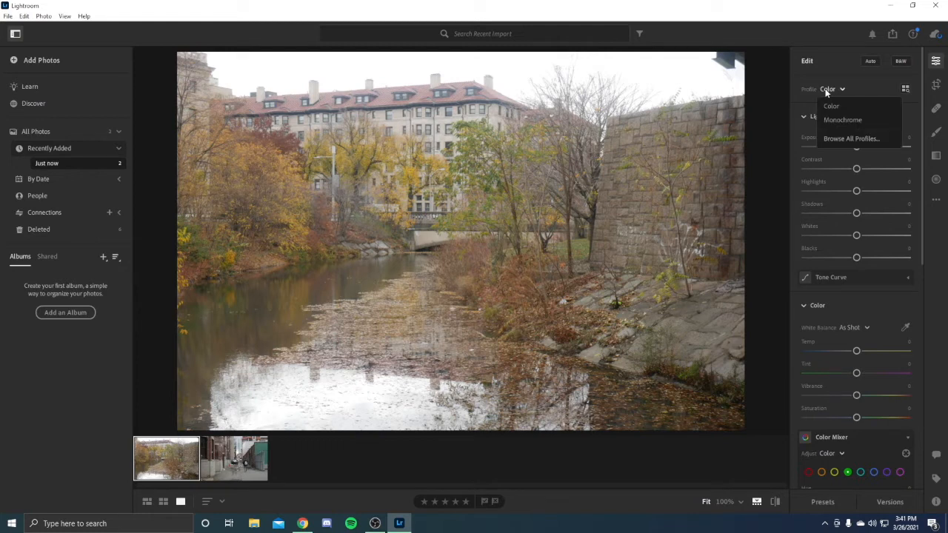
pyautogui.click(840, 90)
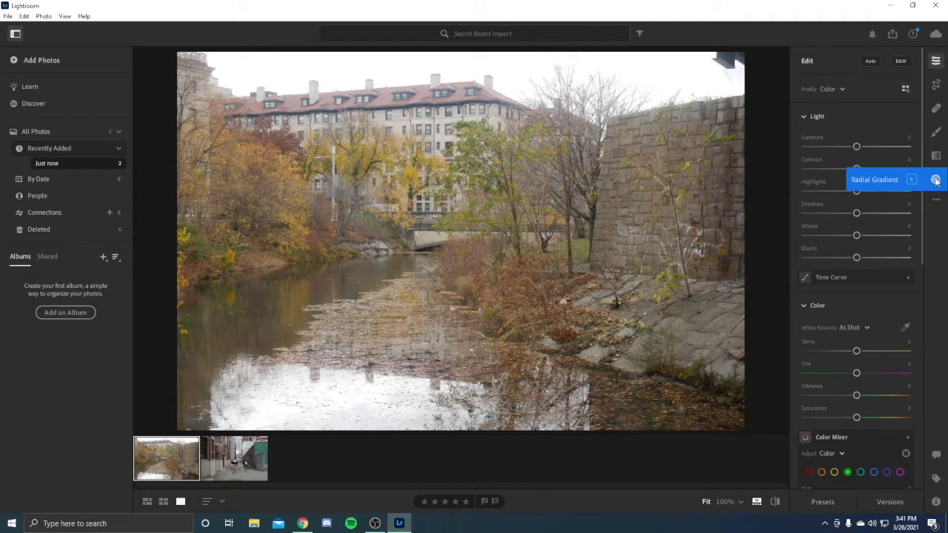
pyautogui.scroll(-5, 893, 324)
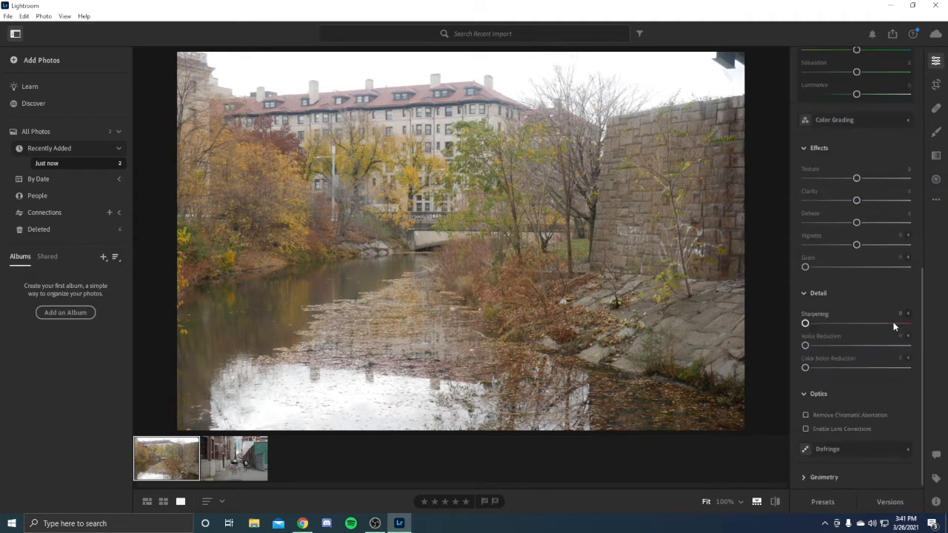
pyautogui.scroll(6, 813, 389)
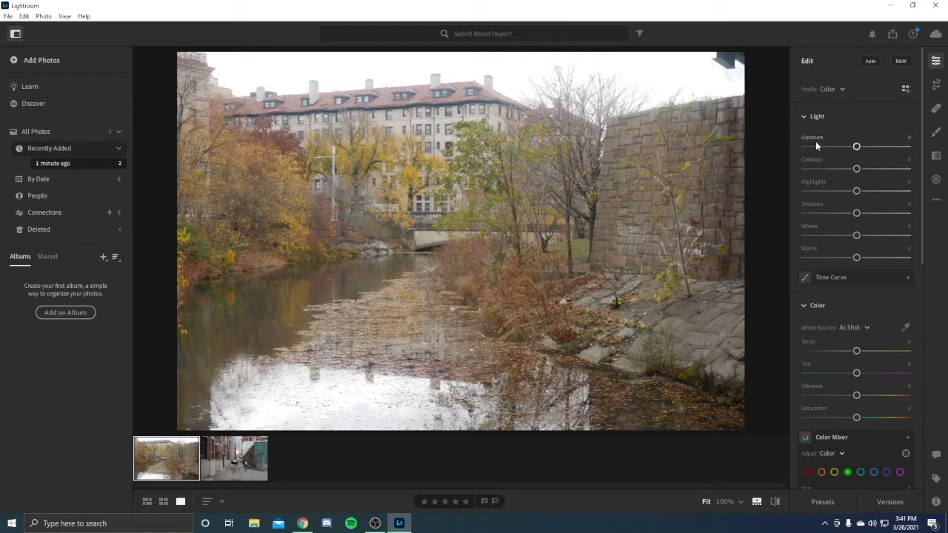
# Lower the exposure of the river photo to −0.62.
pyautogui.moveTo(817, 137)
pyautogui.moveTo(856, 146); pyautogui.dragTo(850, 146)
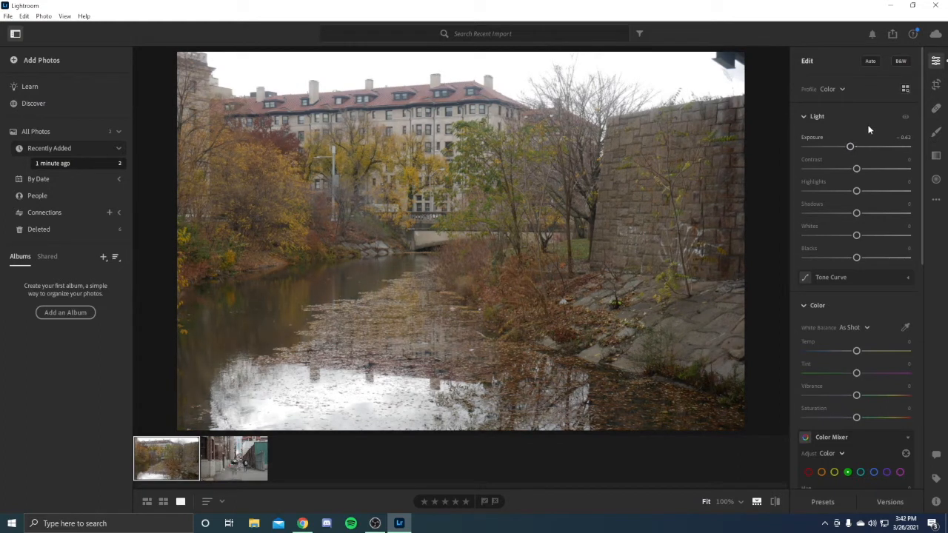
pyautogui.click(868, 119)
pyautogui.click(806, 117)
# Try Whites at −3 and Contrast at −100 on the river photo, resetting both sliders to their defaults.
pyautogui.moveTo(857, 234); pyautogui.dragTo(855, 235)
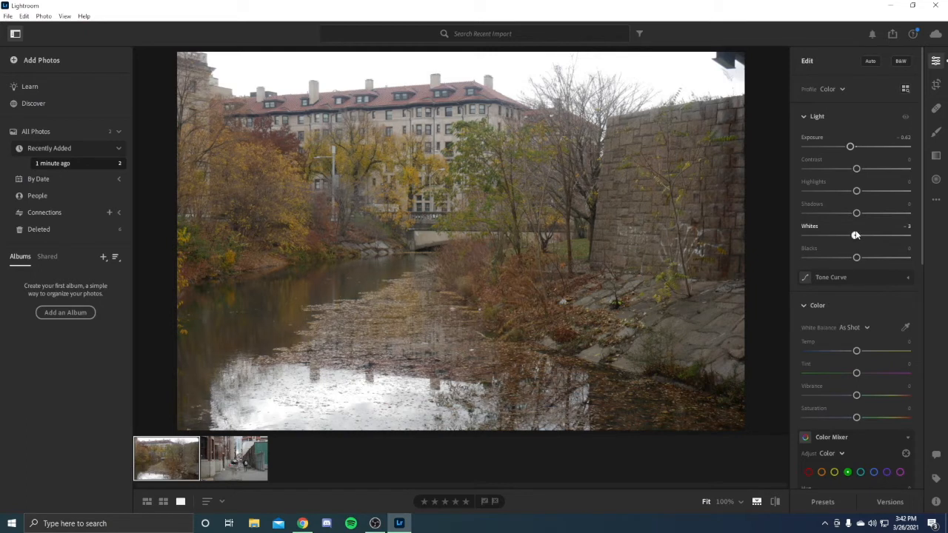
pyautogui.doubleClick(810, 226)
pyautogui.moveTo(857, 169); pyautogui.dragTo(804, 176)
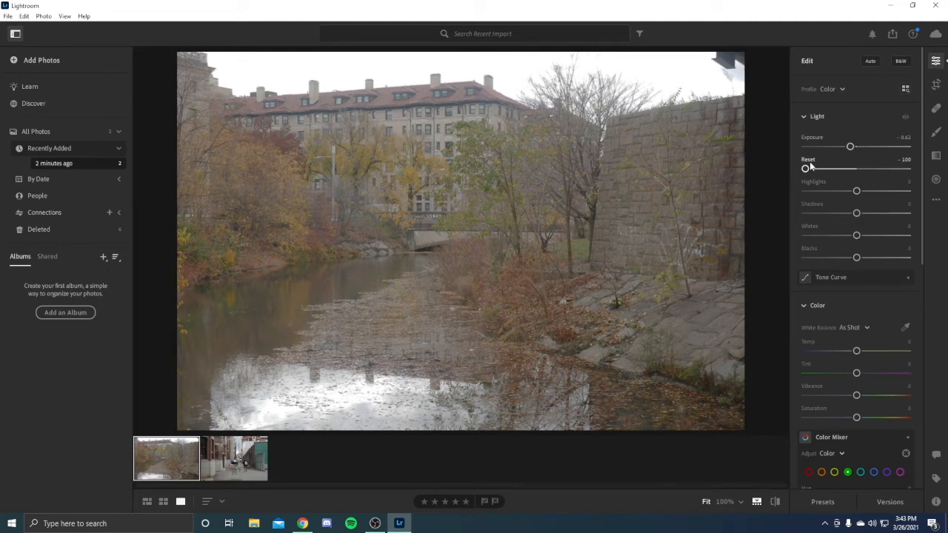
pyautogui.click(810, 160)
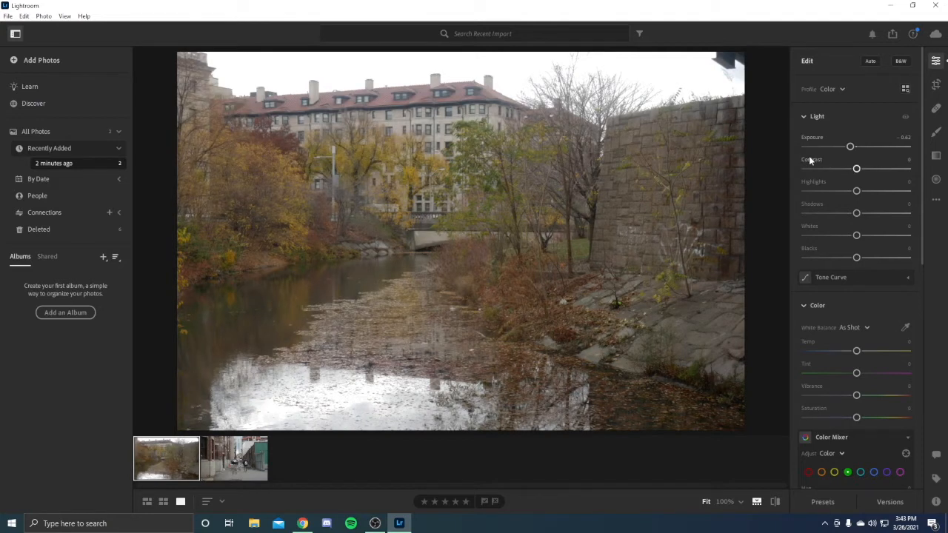
pyautogui.moveTo(856, 170); pyautogui.dragTo(797, 191)
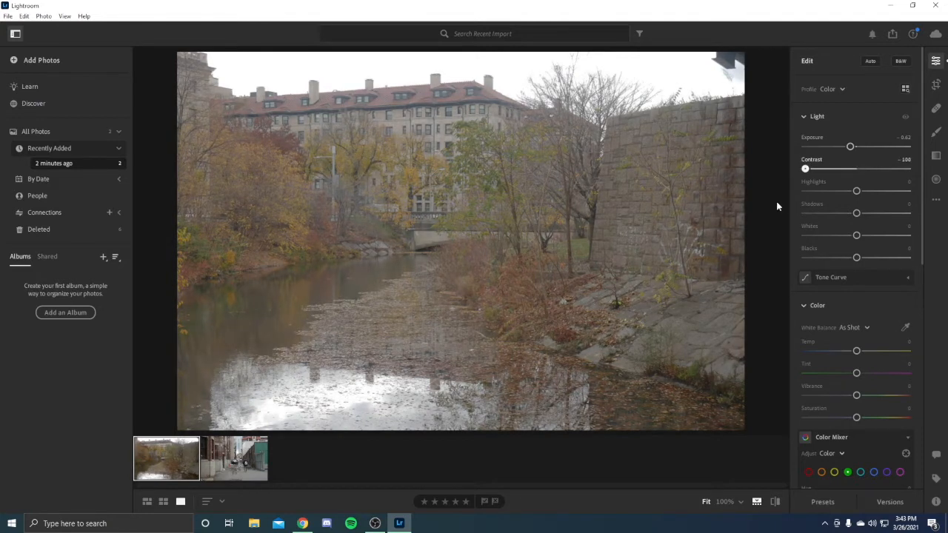
pyautogui.click(807, 159)
pyautogui.moveTo(856, 170); pyautogui.dragTo(804, 187)
pyautogui.doubleClick(811, 160)
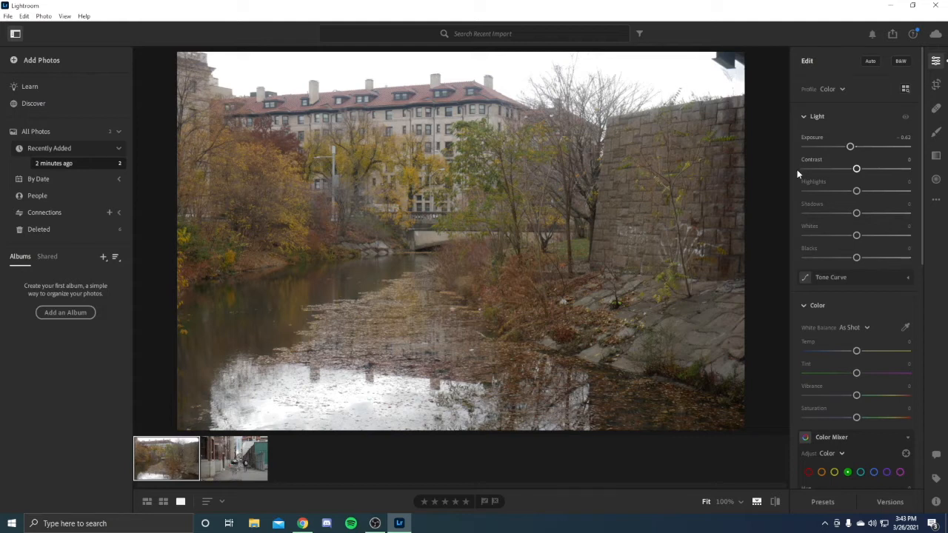
# Raise the contrast of the river photo to +56.
pyautogui.moveTo(855, 168); pyautogui.dragTo(886, 176)
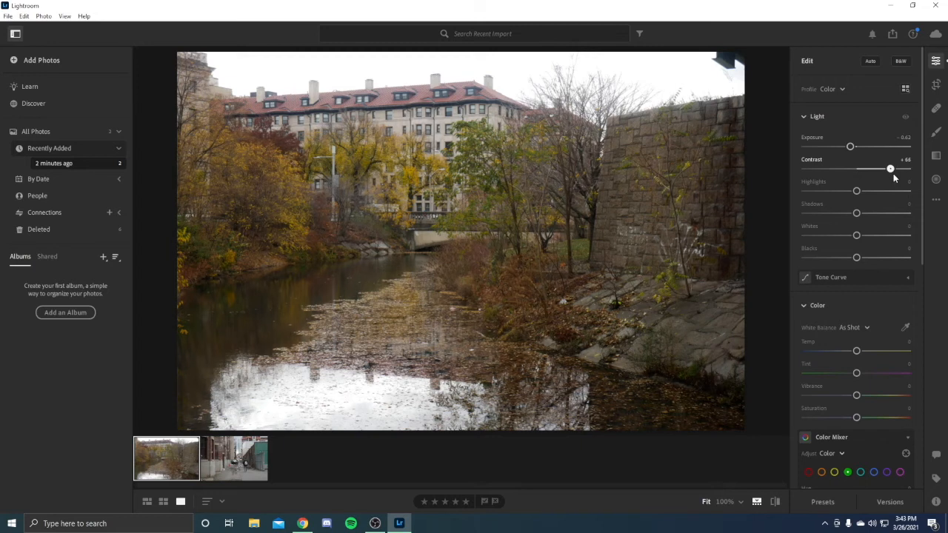
pyautogui.moveTo(890, 174); pyautogui.dragTo(888, 176)
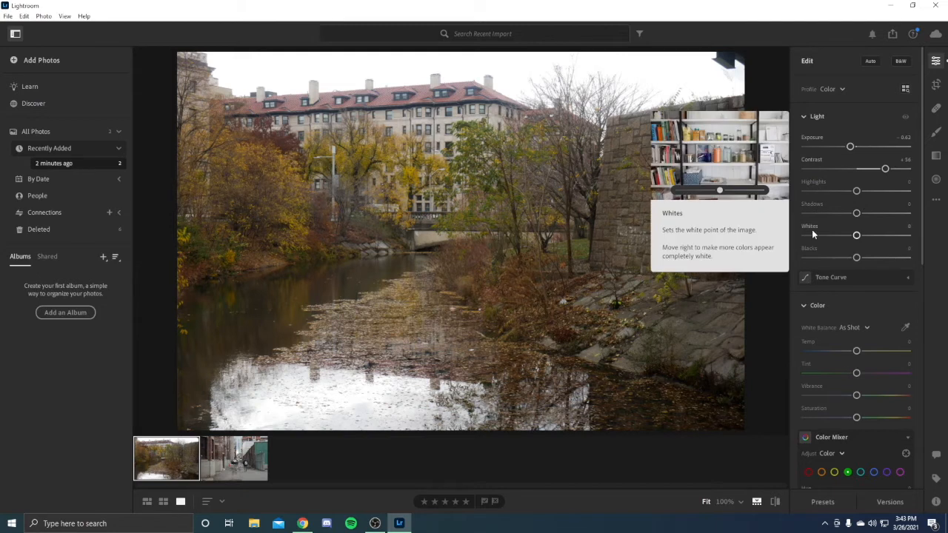
# Try the Shadows at both extremes, +100 and −100, resetting the slider after each.
pyautogui.moveTo(807, 185)
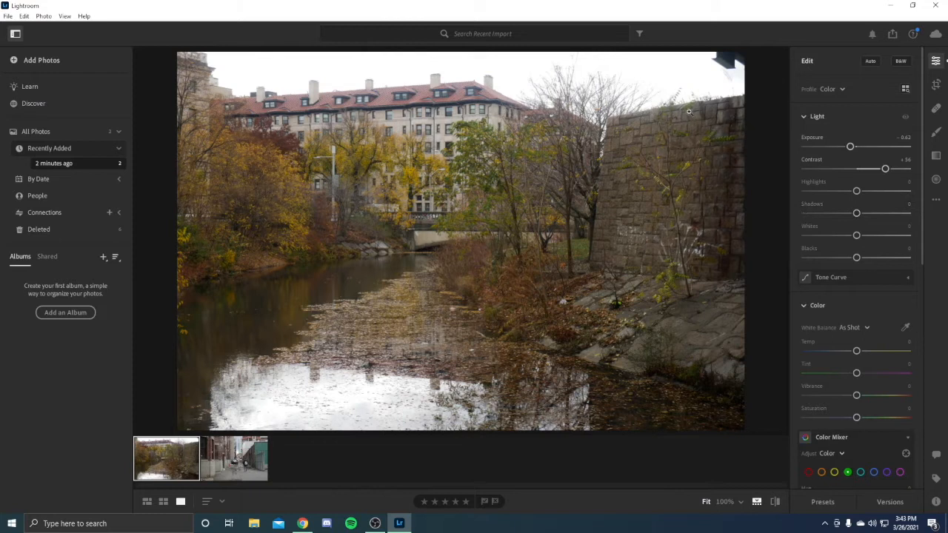
pyautogui.moveTo(856, 214); pyautogui.dragTo(908, 213)
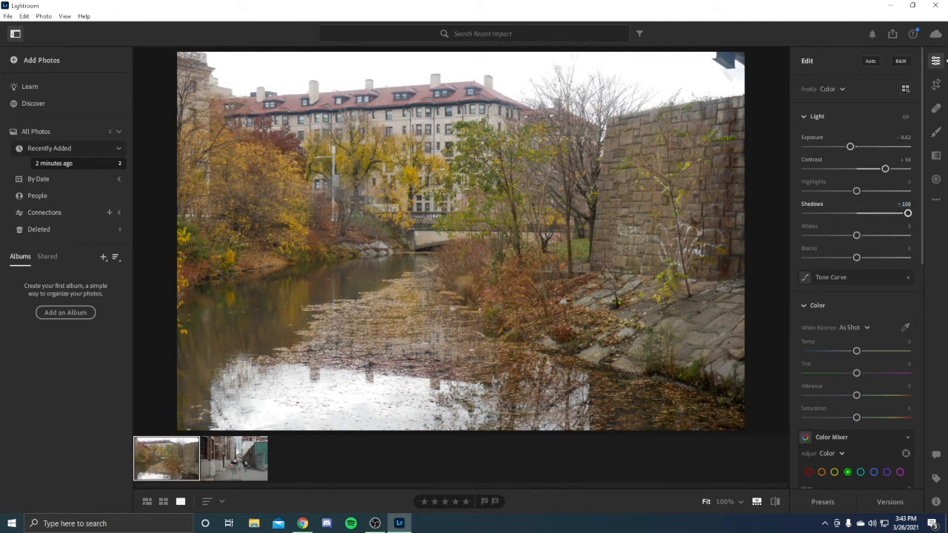
pyautogui.doubleClick(809, 205)
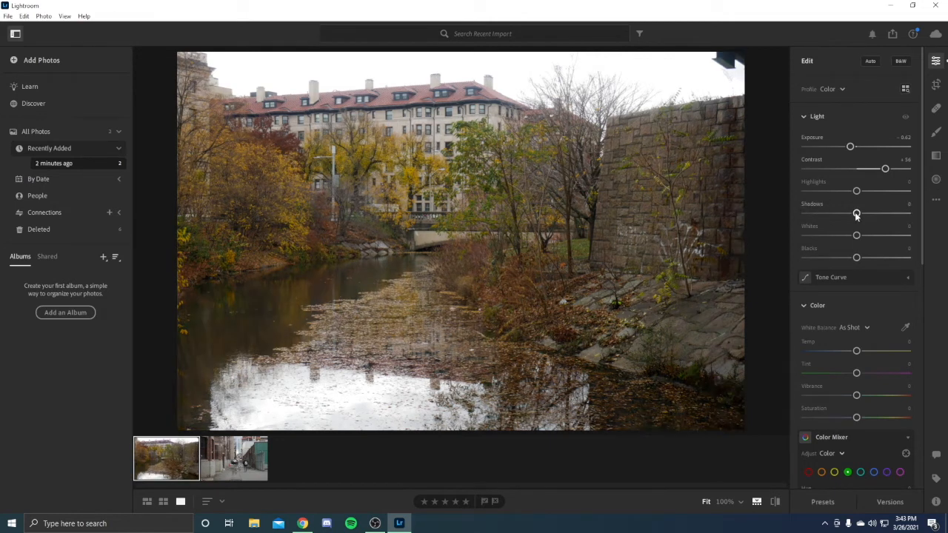
pyautogui.moveTo(852, 215); pyautogui.dragTo(829, 214)
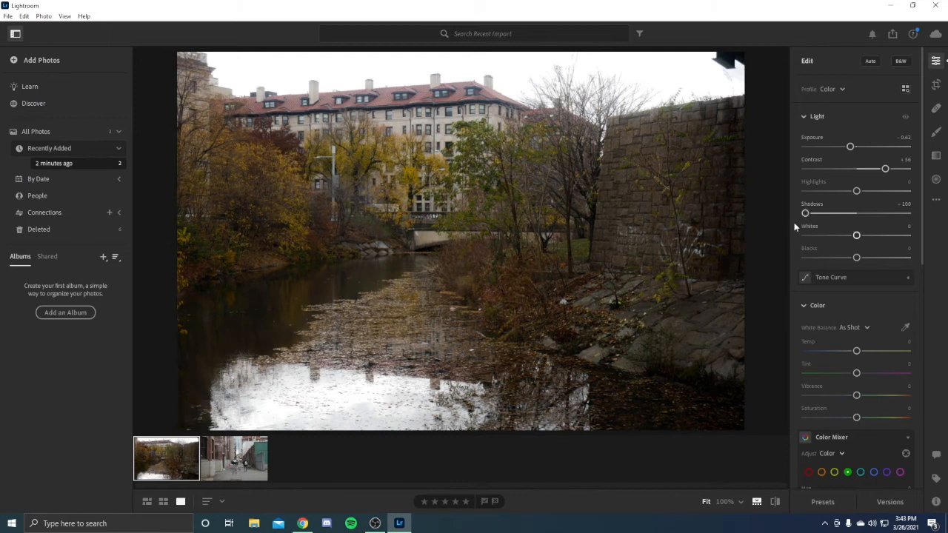
pyautogui.doubleClick(811, 205)
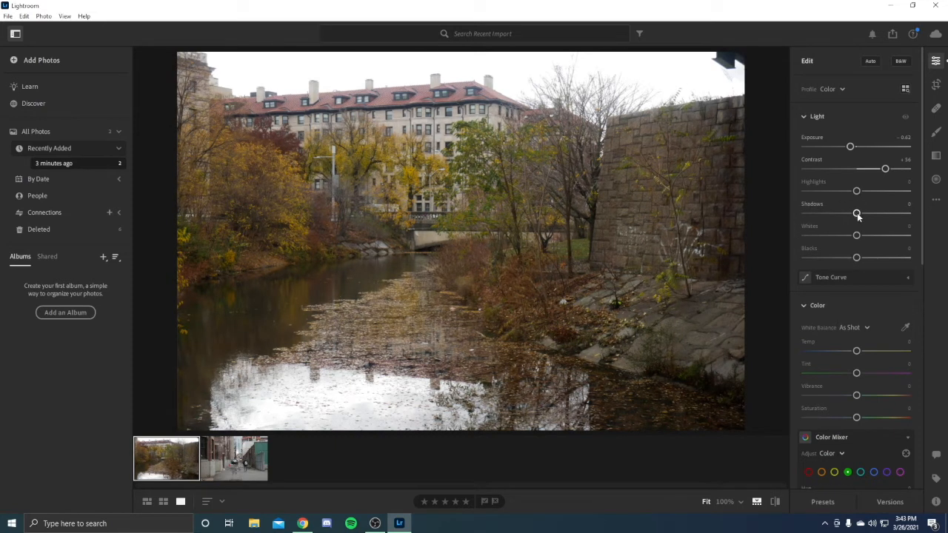
# Set both Highlights and Shadows of the river photo to −23.
pyautogui.moveTo(857, 192); pyautogui.dragTo(848, 192)
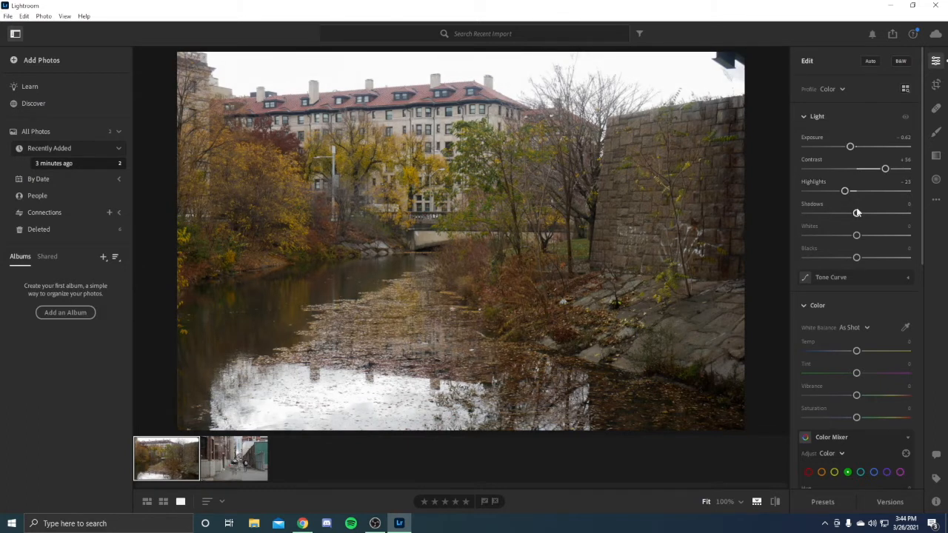
pyautogui.moveTo(812, 206)
pyautogui.moveTo(856, 213); pyautogui.dragTo(872, 213)
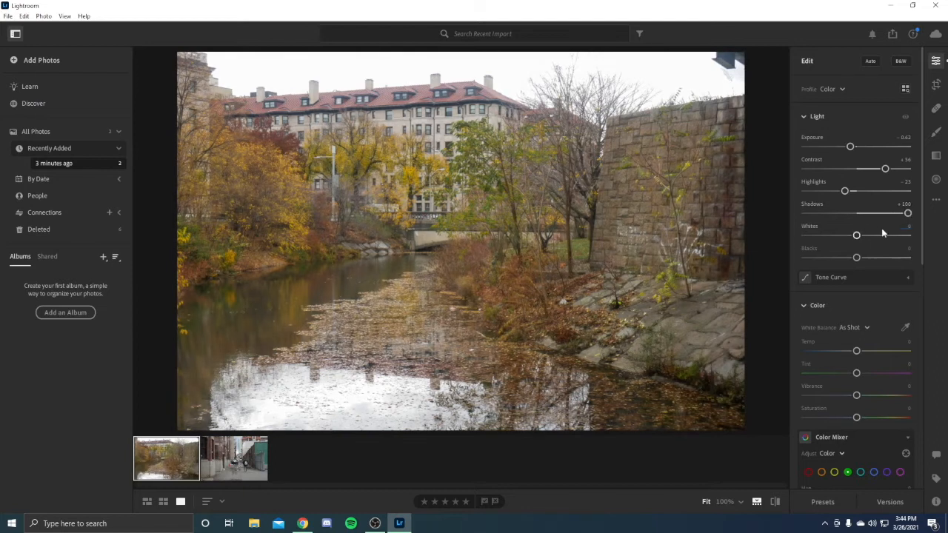
pyautogui.doubleClick(820, 204)
pyautogui.moveTo(856, 213); pyautogui.dragTo(848, 215)
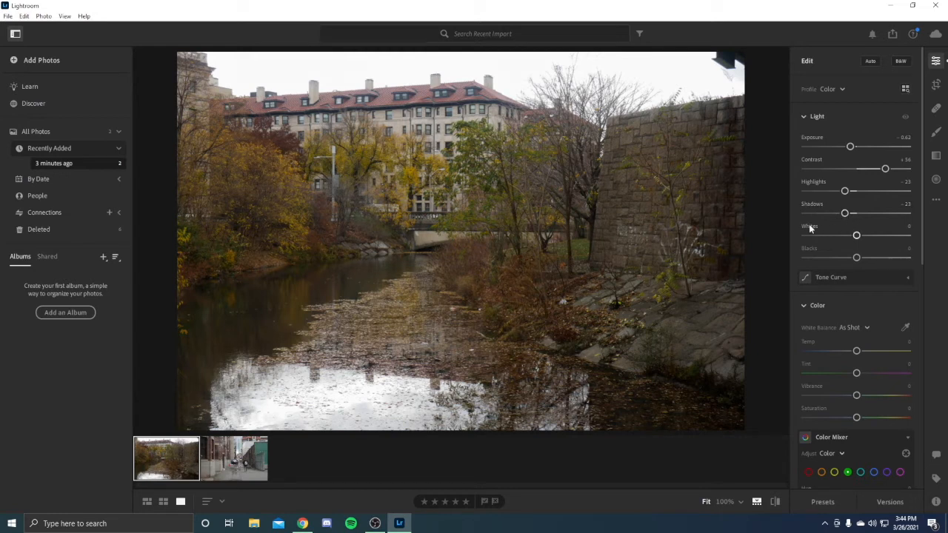
# Set the Whites to −43 and the Blacks to −11.
pyautogui.moveTo(810, 226)
pyautogui.moveTo(856, 234)
pyautogui.mouseDown()
pyautogui.moveTo(898, 236)
pyautogui.moveTo(842, 236)
pyautogui.mouseUp()
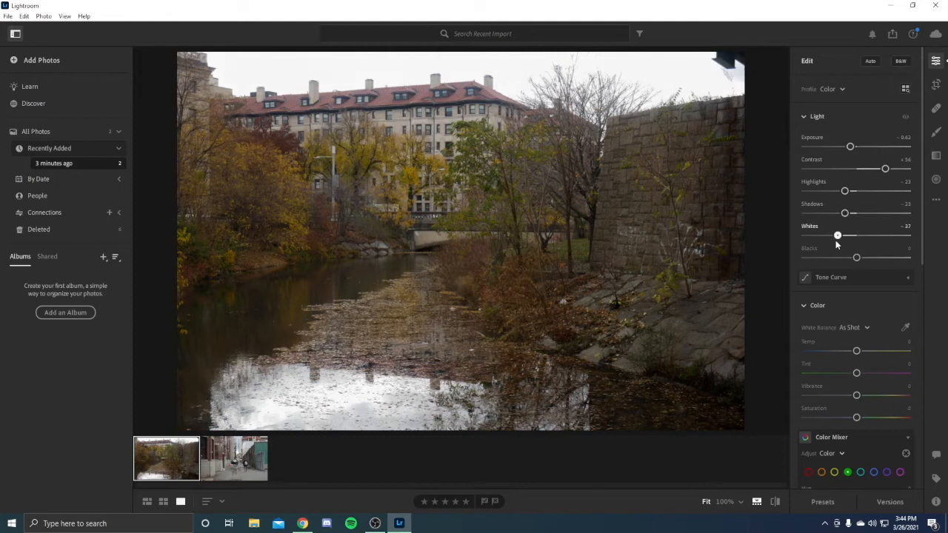
pyautogui.moveTo(836, 240); pyautogui.dragTo(832, 240)
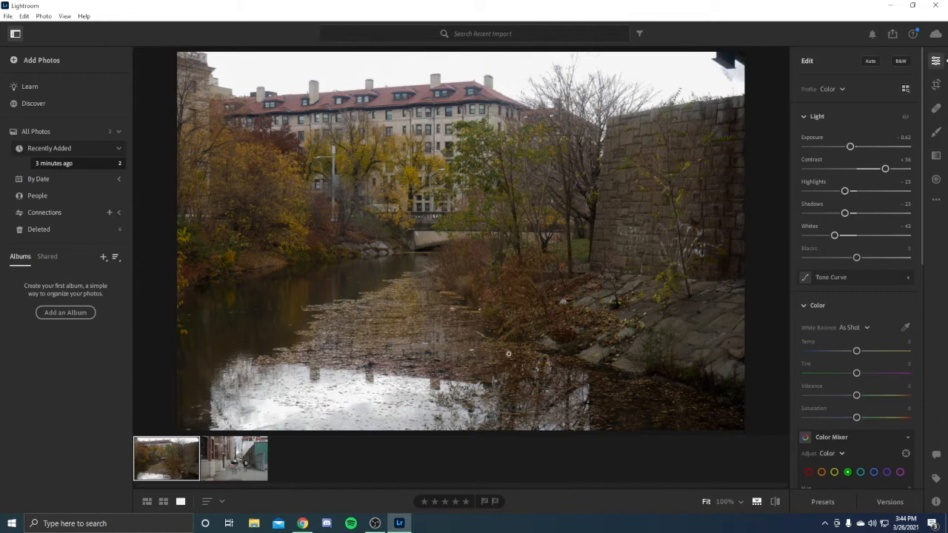
pyautogui.moveTo(856, 257)
pyautogui.mouseDown()
pyautogui.moveTo(874, 257)
pyautogui.moveTo(843, 257)
pyautogui.moveTo(878, 258)
pyautogui.moveTo(835, 257)
pyautogui.moveTo(857, 257)
pyautogui.moveTo(808, 271)
pyautogui.moveTo(817, 260)
pyautogui.moveTo(798, 257)
pyautogui.moveTo(904, 256)
pyautogui.moveTo(839, 275)
pyautogui.moveTo(827, 252)
pyautogui.moveTo(869, 258)
pyautogui.moveTo(836, 267)
pyautogui.moveTo(853, 262)
pyautogui.mouseUp()
# Compare the photo with and without the Light adjustments by hiding and showing them, leaving them applied.
pyautogui.click(906, 116)
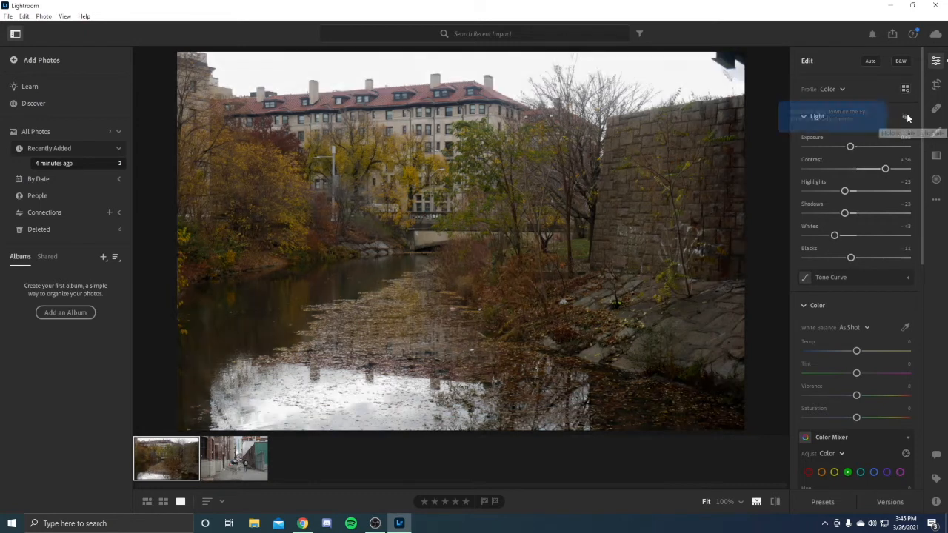
pyautogui.click(907, 116)
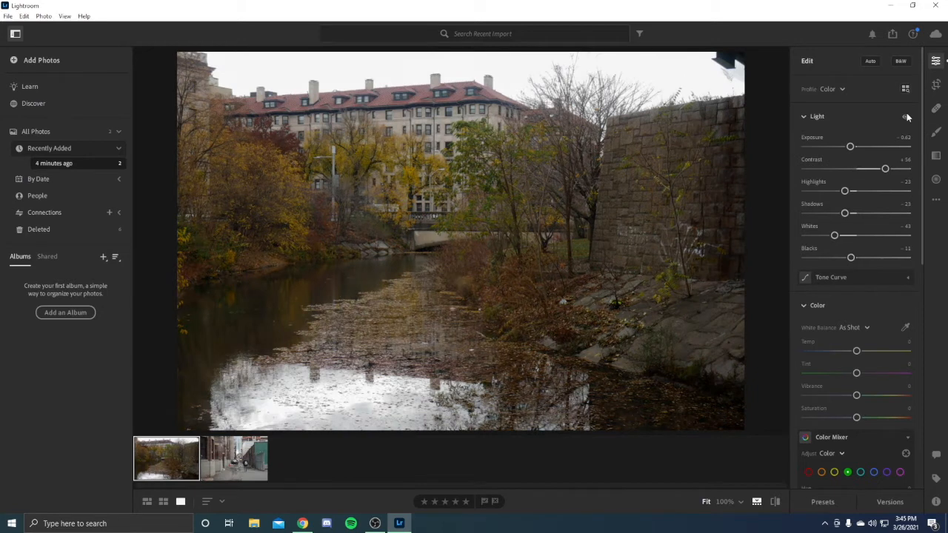
pyautogui.click(907, 117)
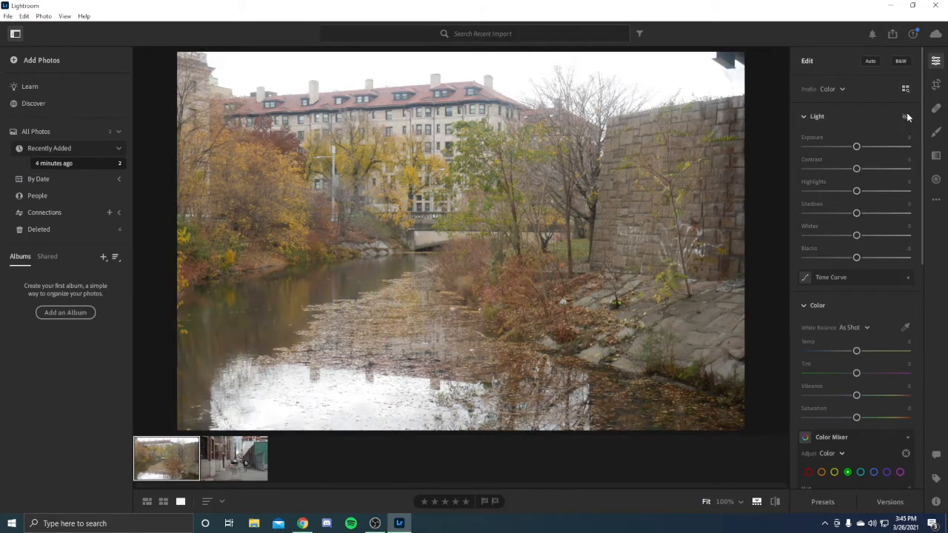
pyautogui.click(907, 116)
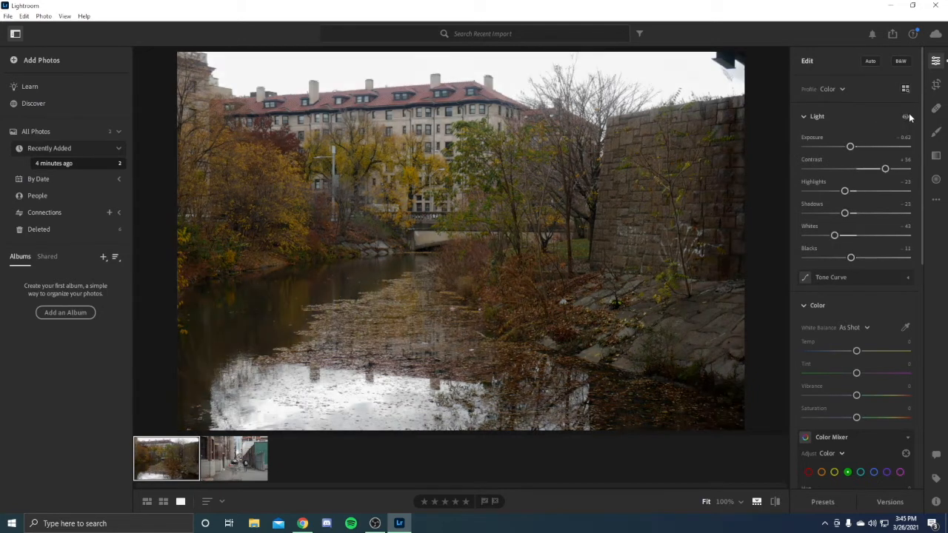
pyautogui.scroll(-2, 853, 152)
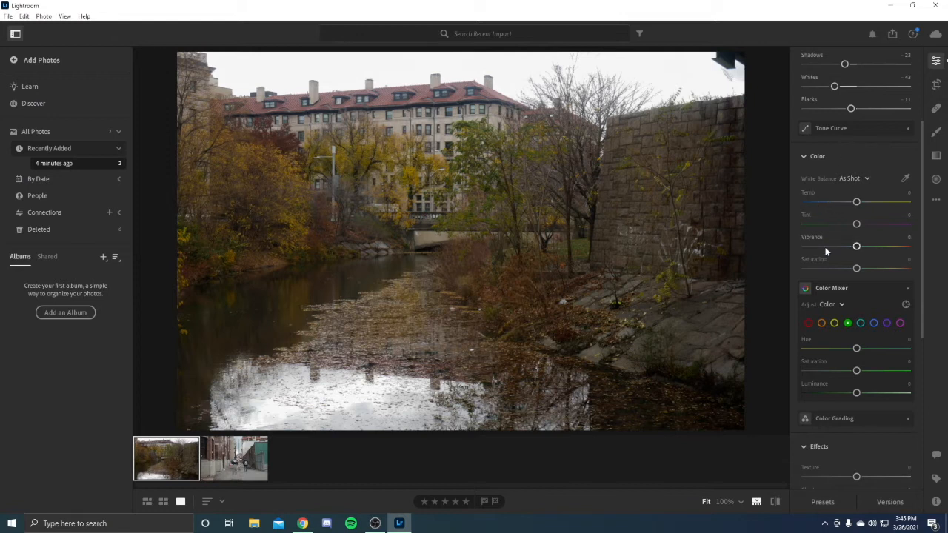
pyautogui.scroll(-3, 858, 184)
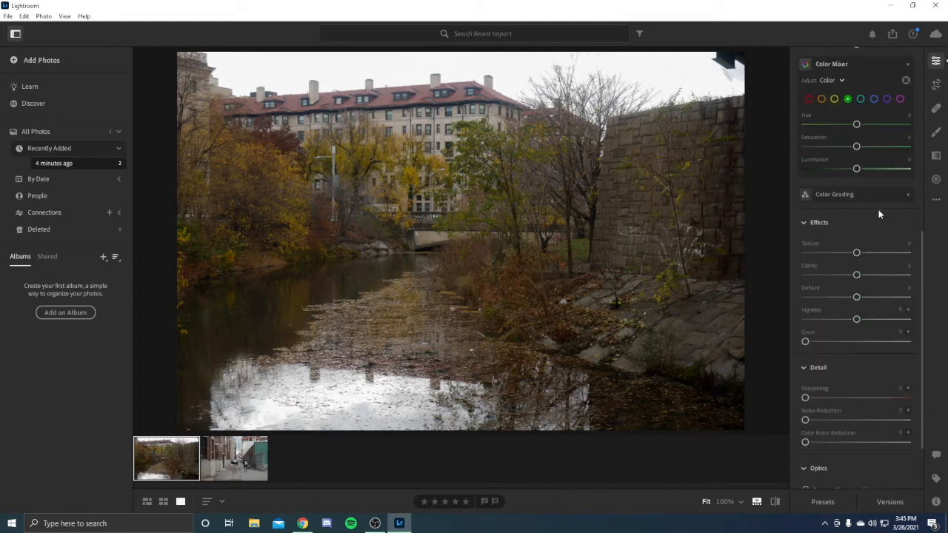
pyautogui.scroll(2, 878, 217)
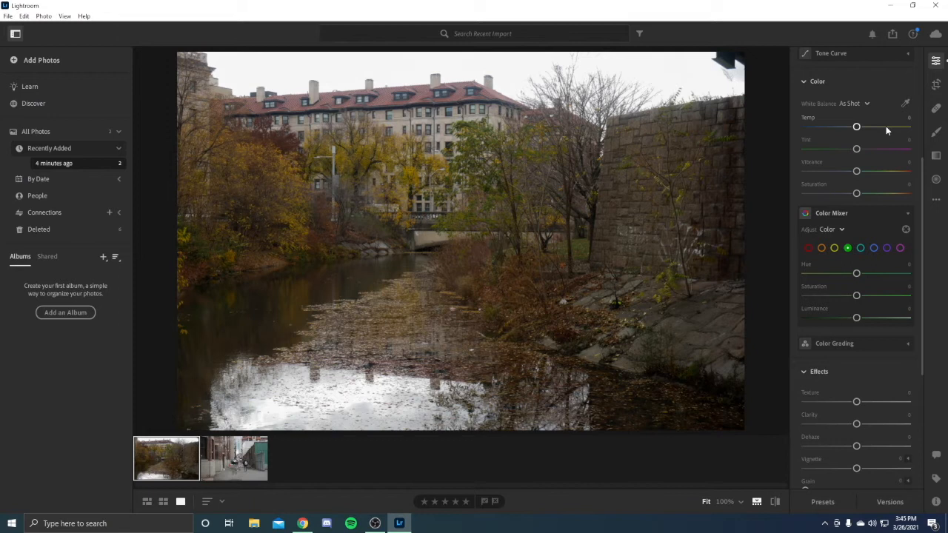
# Warm the river photo by setting the white balance Temp to +14.
pyautogui.moveTo(857, 126)
pyautogui.mouseDown()
pyautogui.moveTo(890, 128)
pyautogui.moveTo(812, 128)
pyautogui.moveTo(804, 143)
pyautogui.moveTo(825, 127)
pyautogui.moveTo(864, 126)
pyautogui.mouseUp()
pyautogui.doubleClick(806, 117)
pyautogui.moveTo(857, 127); pyautogui.dragTo(866, 127)
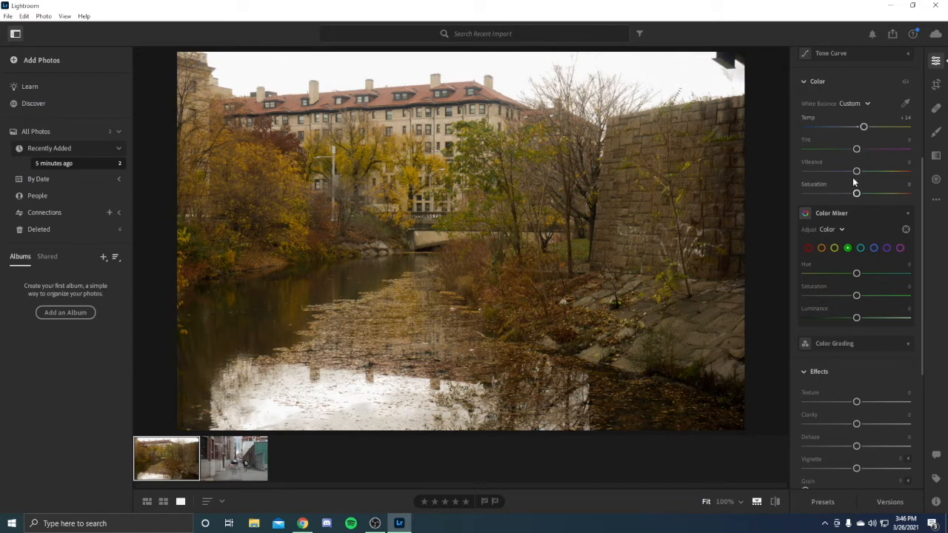
# Try the Tint at −100 and at +43, resetting the slider after each.
pyautogui.moveTo(857, 149); pyautogui.dragTo(801, 149)
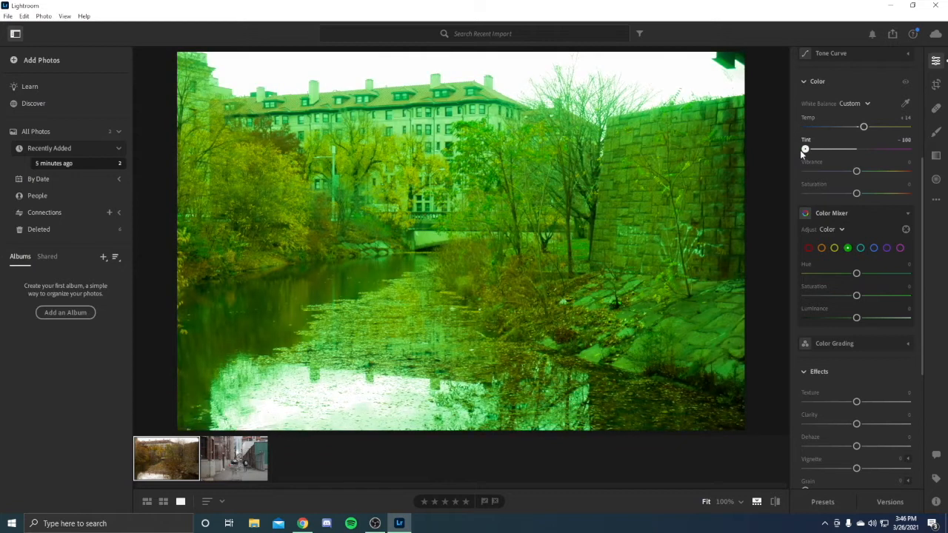
pyautogui.doubleClick(810, 137)
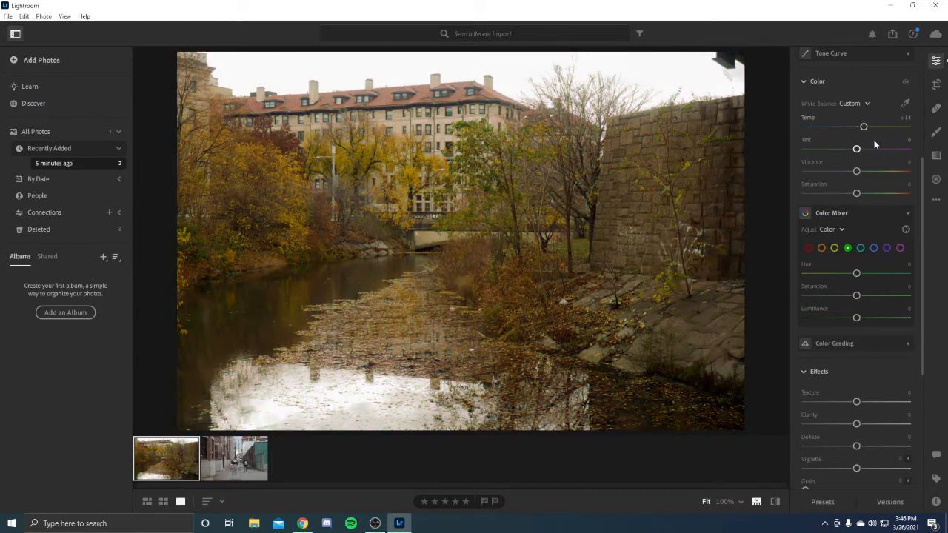
pyautogui.moveTo(859, 150); pyautogui.dragTo(859, 149)
pyautogui.moveTo(858, 149); pyautogui.dragTo(878, 148)
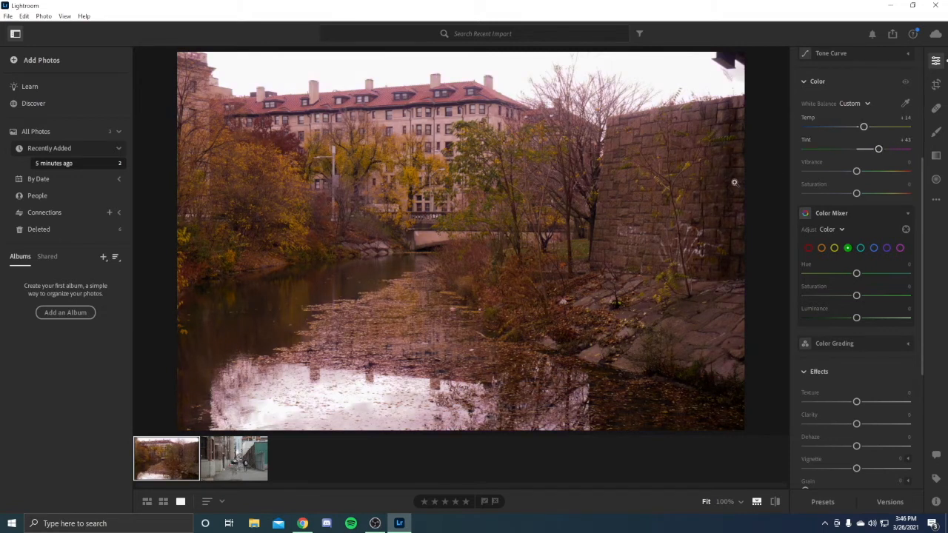
pyautogui.doubleClick(802, 140)
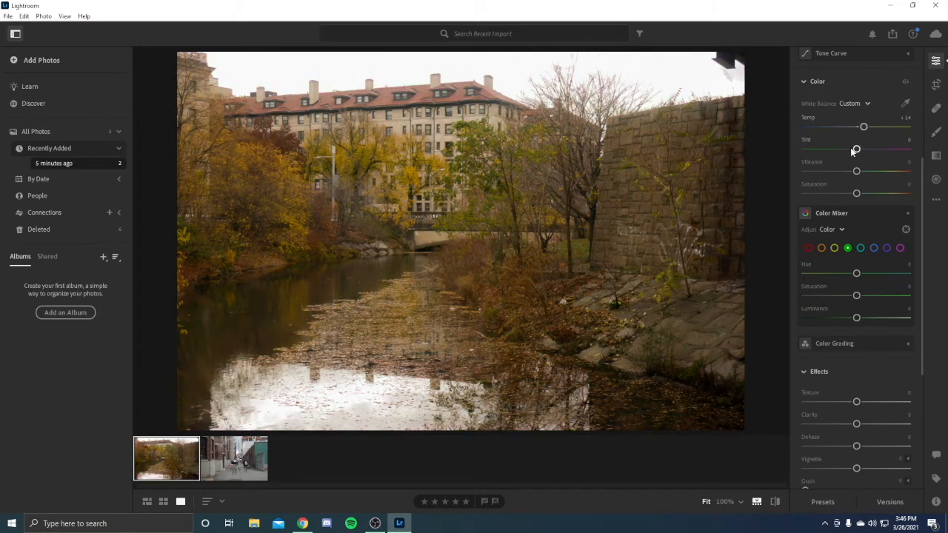
# Set the river photo's Tint to −10 and its Vibrance to +8.
pyautogui.moveTo(853, 150); pyautogui.dragTo(852, 151)
pyautogui.moveTo(857, 171); pyautogui.dragTo(838, 176)
pyautogui.doubleClick(811, 161)
pyautogui.doubleClick(819, 161)
pyautogui.moveTo(857, 171); pyautogui.dragTo(861, 172)
# Try the overall Saturation at both extremes, −100 and +100, resetting the slider after each.
pyautogui.moveTo(842, 182); pyautogui.dragTo(805, 191)
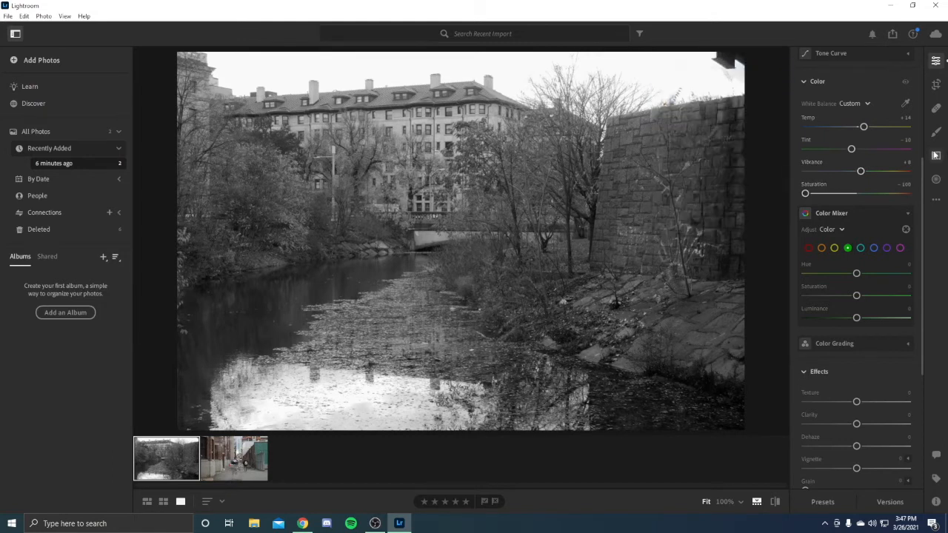
pyautogui.doubleClick(812, 190)
pyautogui.moveTo(857, 193); pyautogui.dragTo(765, 226)
pyautogui.doubleClick(807, 191)
pyautogui.moveTo(860, 194); pyautogui.dragTo(919, 192)
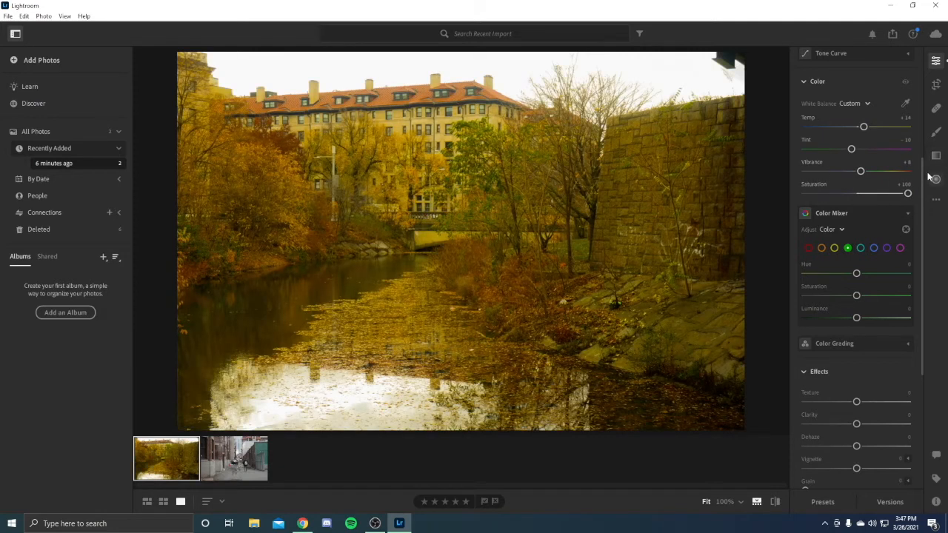
pyautogui.doubleClick(815, 188)
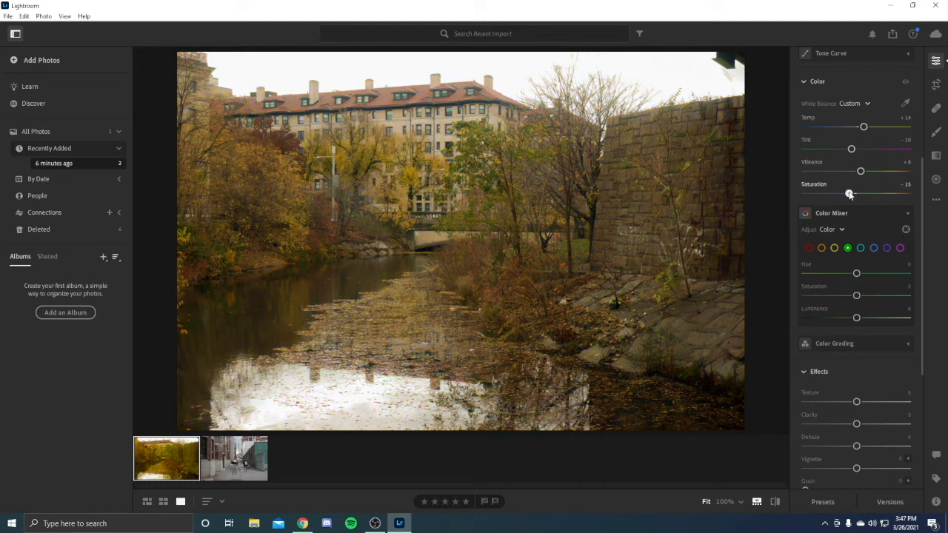
# Set the river photo's overall Saturation to +13.
pyautogui.moveTo(858, 194); pyautogui.dragTo(866, 193)
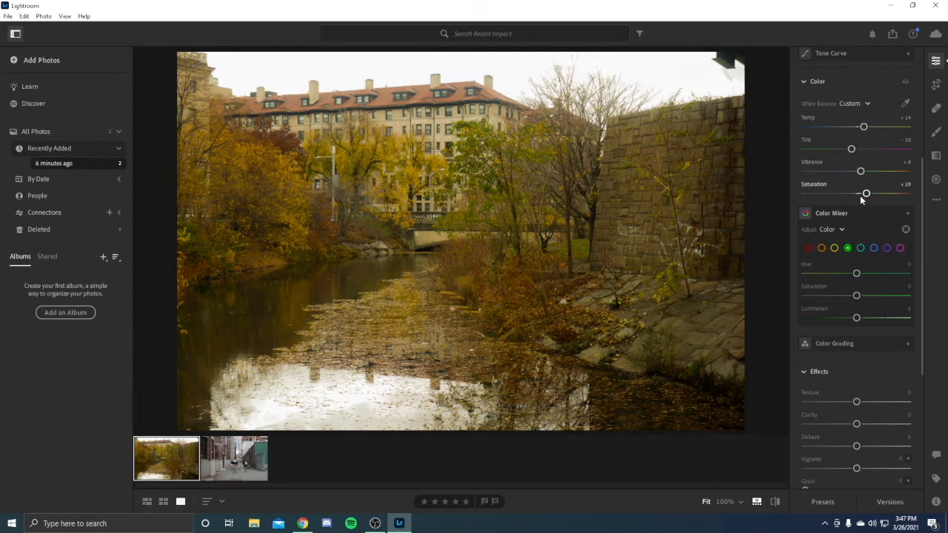
pyautogui.moveTo(866, 193); pyautogui.dragTo(862, 194)
pyautogui.scroll(-2, 875, 228)
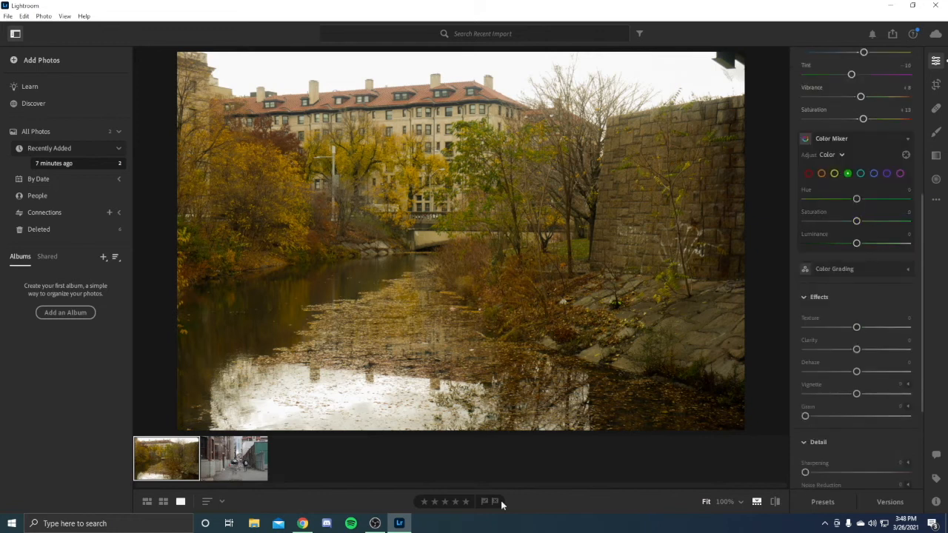
pyautogui.click(374, 522)
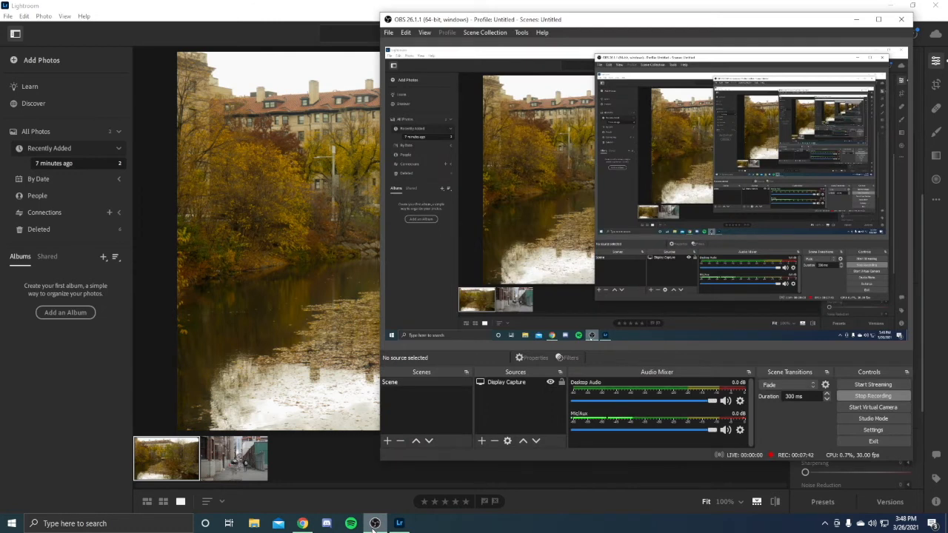
pyautogui.click(375, 523)
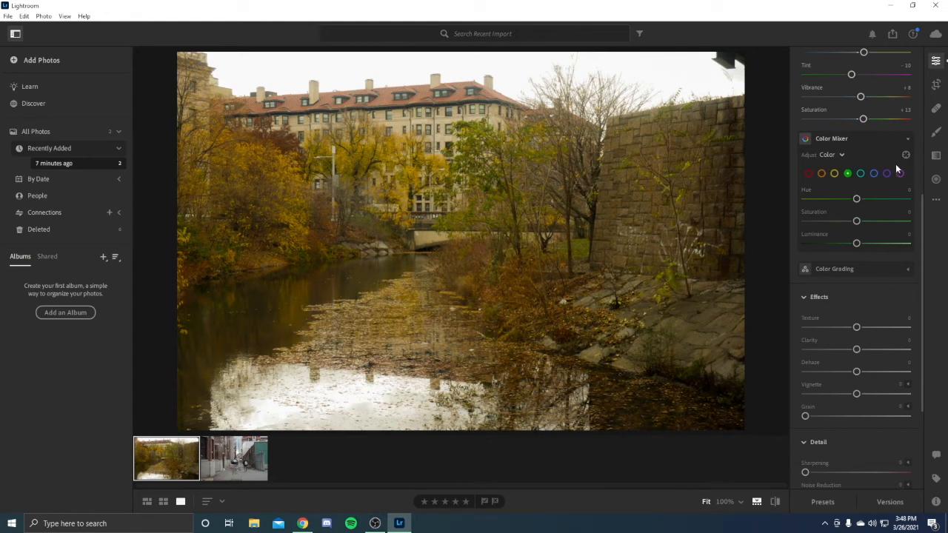
# In the Color Mixer, set the greens to Hue −30, Saturation +20 and Luminance +45.
pyautogui.click(835, 173)
pyautogui.click(848, 174)
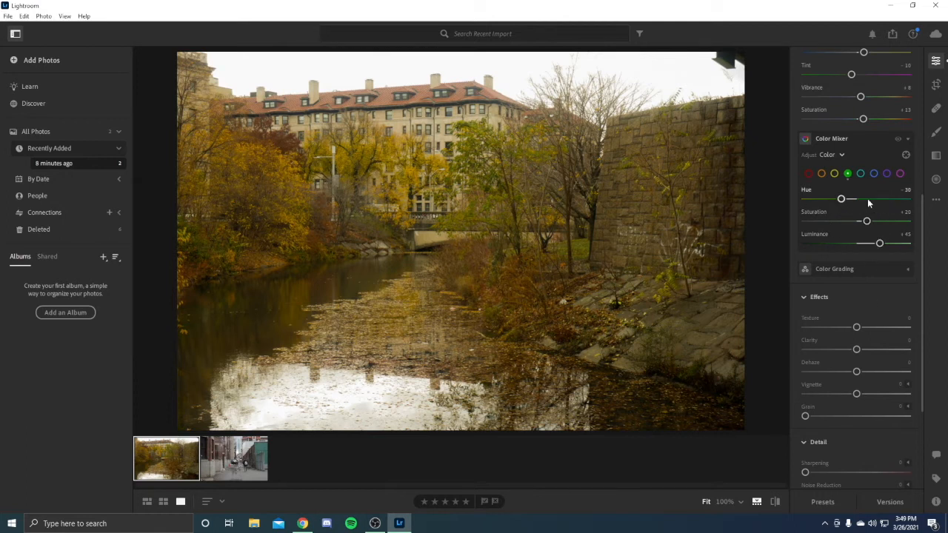
pyautogui.scroll(-1, 869, 198)
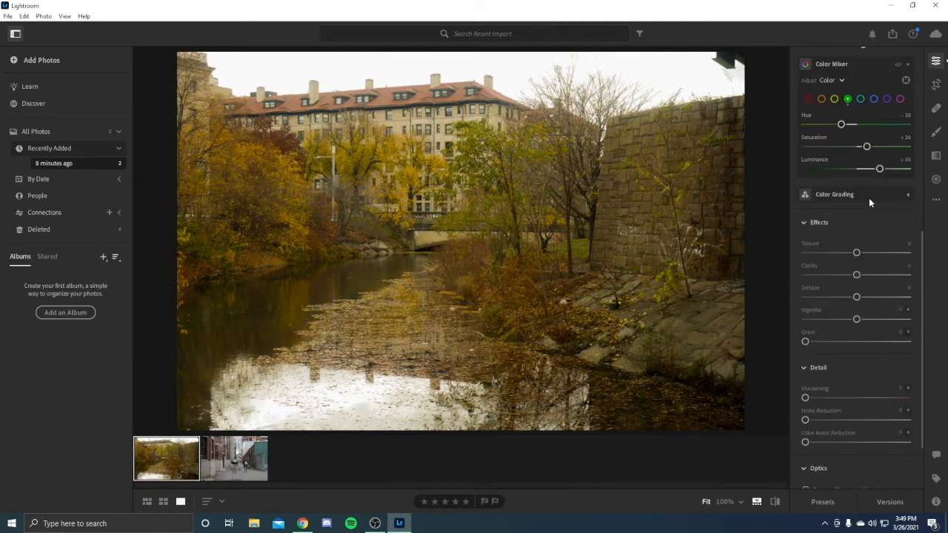
# Set the Texture effect of the river photo to +28.
pyautogui.click(806, 225)
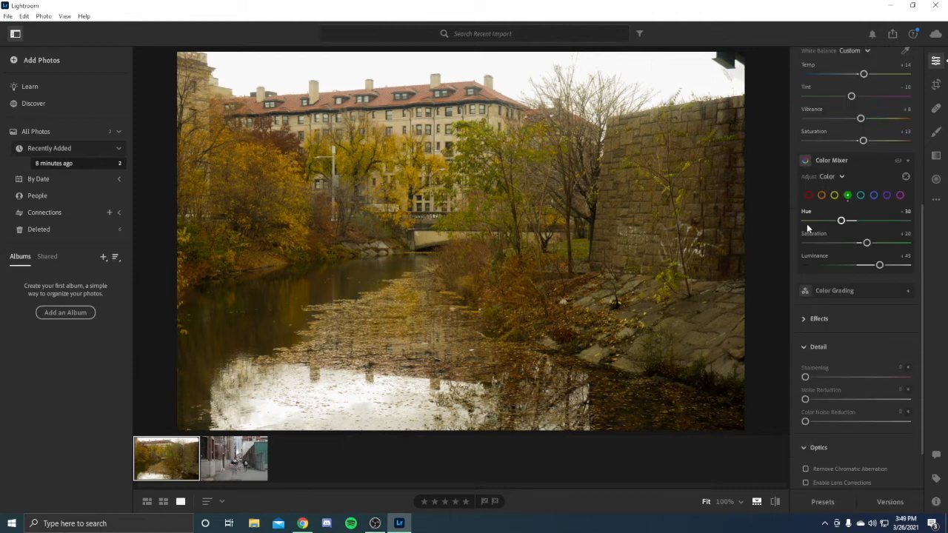
pyautogui.click(802, 318)
pyautogui.scroll(-1, 866, 324)
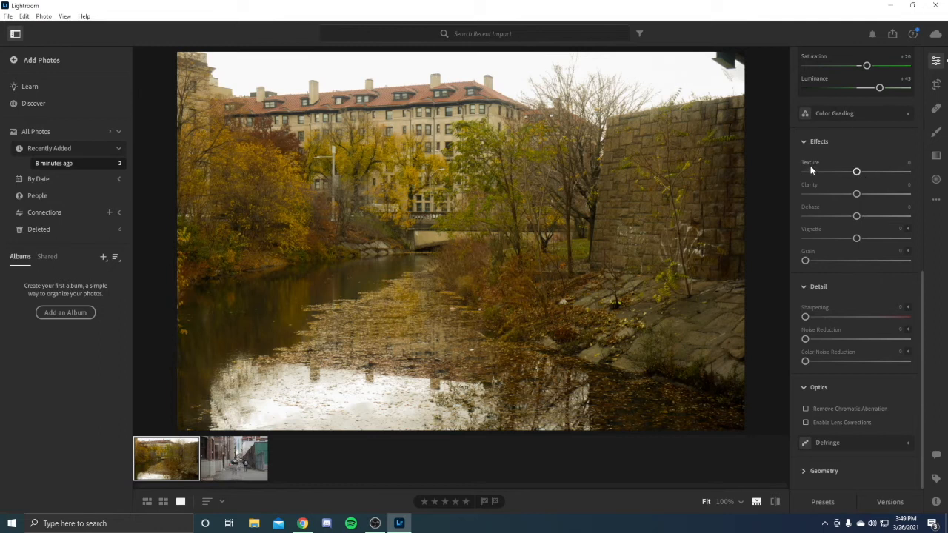
pyautogui.moveTo(810, 168)
pyautogui.moveTo(857, 171)
pyautogui.mouseDown()
pyautogui.moveTo(883, 172)
pyautogui.moveTo(871, 173)
pyautogui.mouseUp()
pyautogui.doubleClick(810, 161)
pyautogui.moveTo(856, 171); pyautogui.dragTo(869, 174)
# Try the Clarity at +25, reset it, and set it to +7.
pyautogui.moveTo(858, 193); pyautogui.dragTo(871, 194)
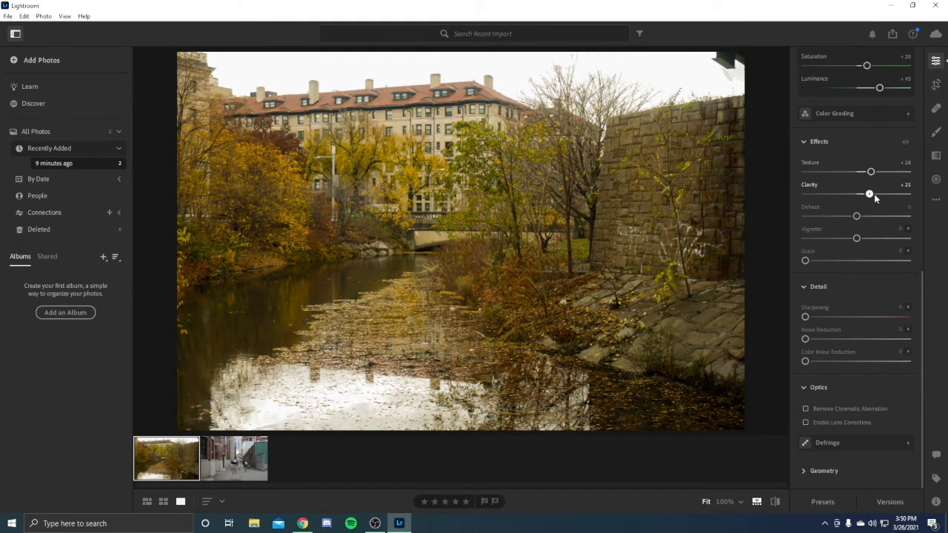
pyautogui.doubleClick(870, 194)
pyautogui.moveTo(858, 193); pyautogui.dragTo(860, 194)
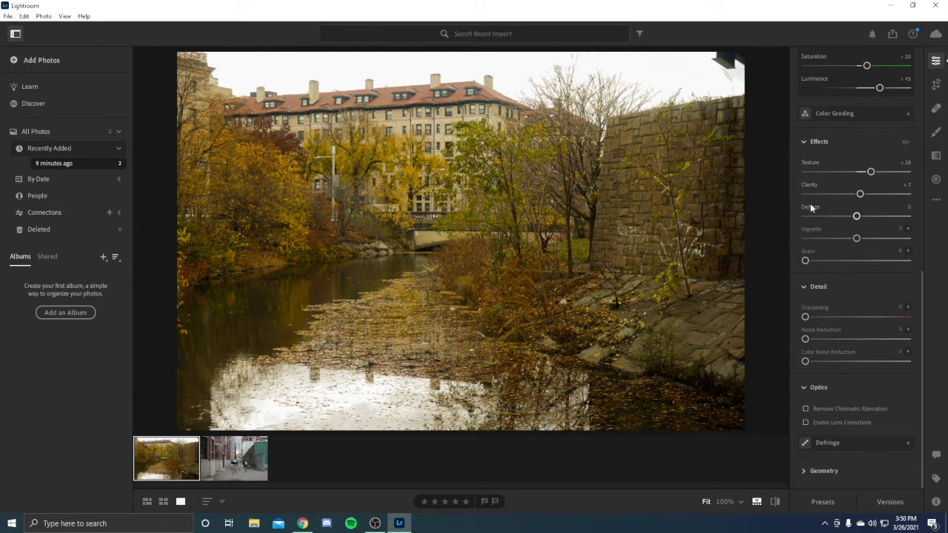
# Set the Dehaze to +25 and try the Vignette at +100.
pyautogui.moveTo(811, 208)
pyautogui.moveTo(856, 217)
pyautogui.mouseDown()
pyautogui.moveTo(917, 217)
pyautogui.moveTo(874, 216)
pyautogui.mouseUp()
pyautogui.doubleClick(814, 208)
pyautogui.scroll(4, 879, 282)
pyautogui.scroll(-4, 884, 345)
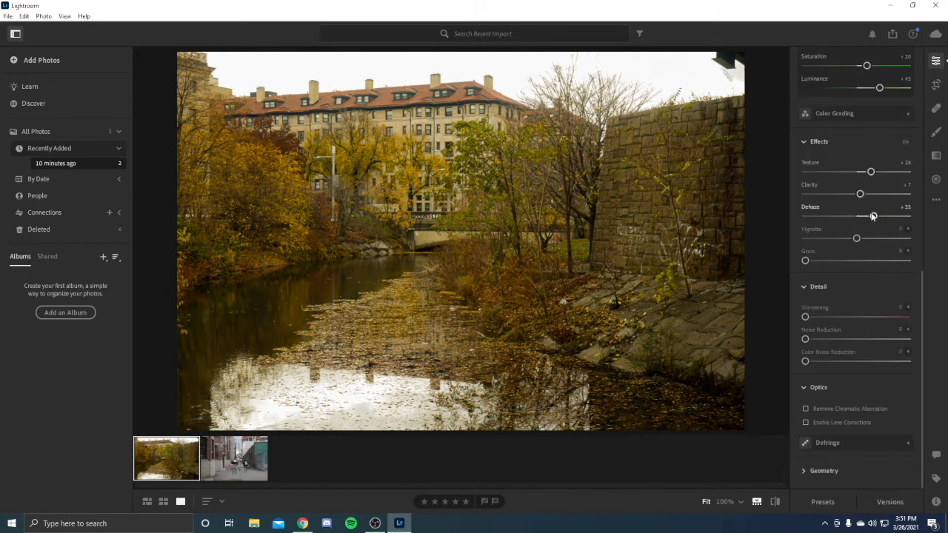
pyautogui.moveTo(873, 219); pyautogui.dragTo(915, 242)
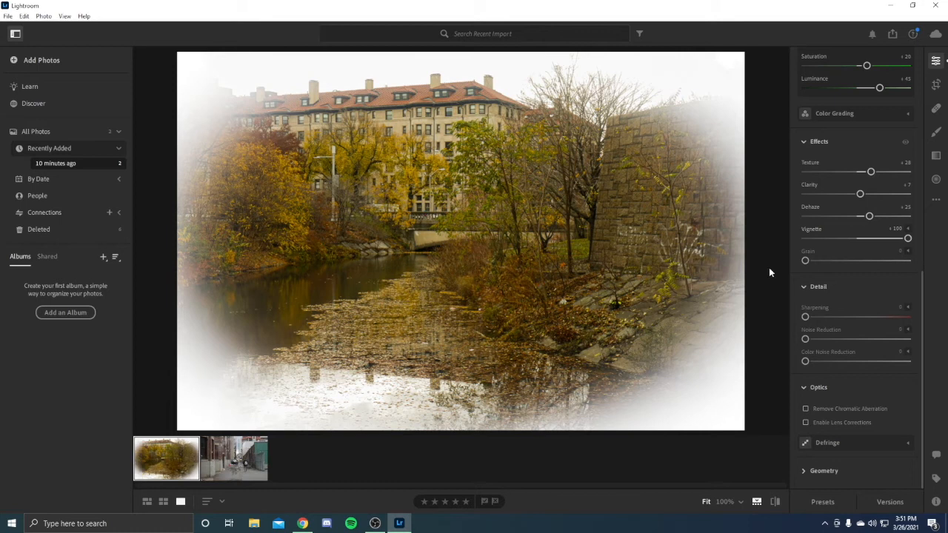
# Reset the Vignette, try a dark one, and set it to −16.
pyautogui.doubleClick(810, 230)
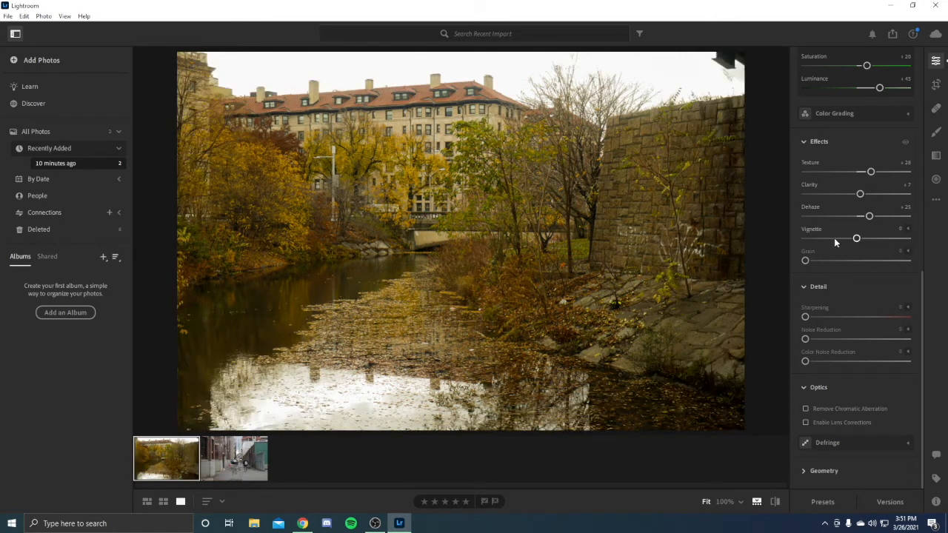
pyautogui.moveTo(852, 240); pyautogui.dragTo(834, 260)
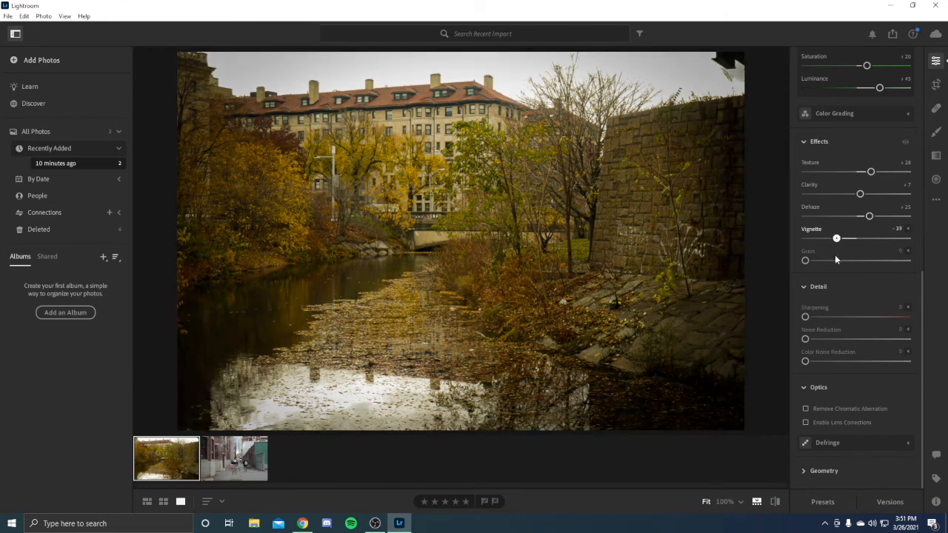
pyautogui.doubleClick(809, 230)
pyautogui.moveTo(856, 238)
pyautogui.mouseDown()
pyautogui.moveTo(846, 237)
pyautogui.moveTo(857, 238)
pyautogui.mouseUp()
pyautogui.moveTo(857, 238); pyautogui.dragTo(849, 239)
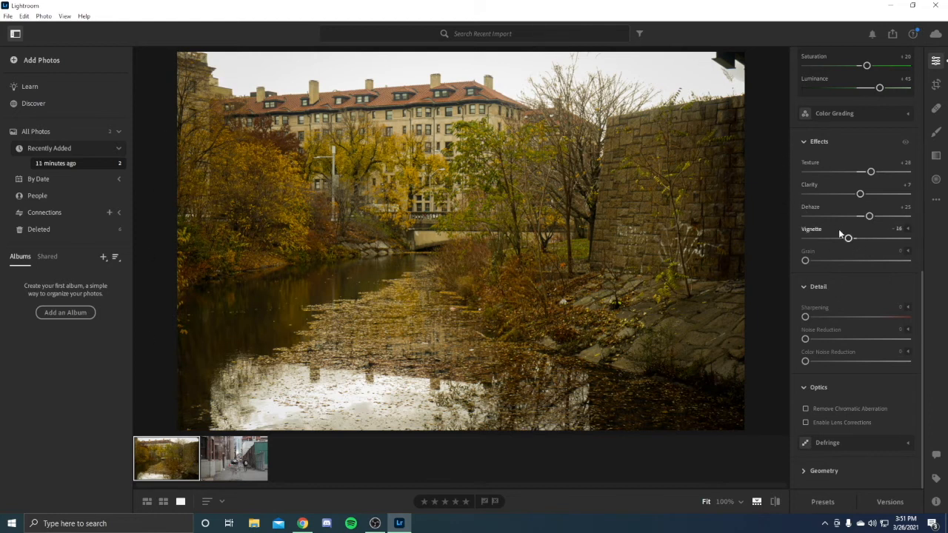
# Try the Grain at its maximum and return it to 0.
pyautogui.moveTo(806, 261); pyautogui.dragTo(910, 261)
pyautogui.click(806, 261)
pyautogui.moveTo(811, 252)
# Try the Sharpening at 150 and at two lower amounts, resetting the slider after each.
pyautogui.moveTo(805, 317); pyautogui.dragTo(910, 317)
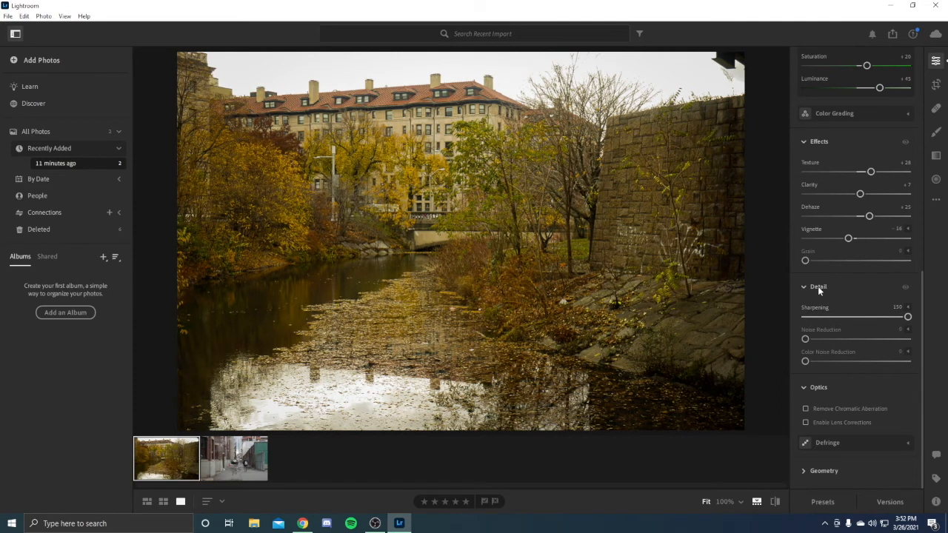
pyautogui.doubleClick(812, 308)
pyautogui.click(826, 317)
pyautogui.doubleClick(815, 310)
pyautogui.click(857, 317)
pyautogui.doubleClick(814, 308)
# Set the Sharpening to 17, the Noise Reduction to 10 and the Color Noise Reduction to 22.
pyautogui.moveTo(806, 317); pyautogui.dragTo(829, 358)
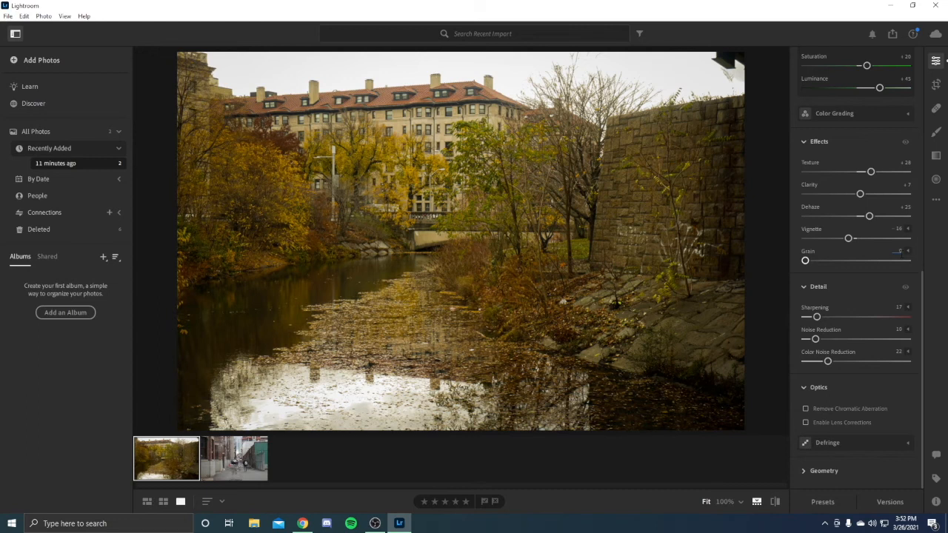
pyautogui.press('Return')
# Expand the Geometry settings and try a strong positive Distortion, resetting the slider.
pyautogui.click(827, 470)
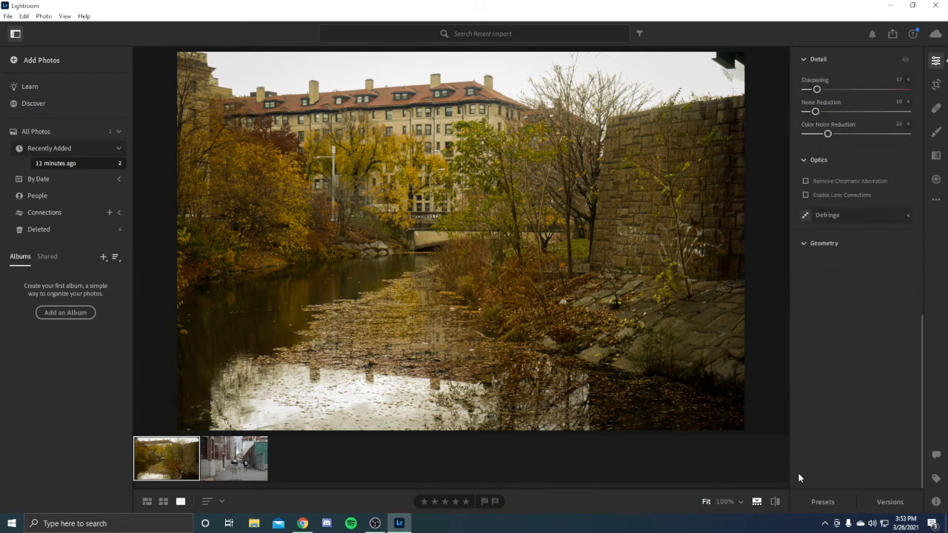
pyautogui.moveTo(857, 299); pyautogui.dragTo(911, 295)
pyautogui.doubleClick(826, 291)
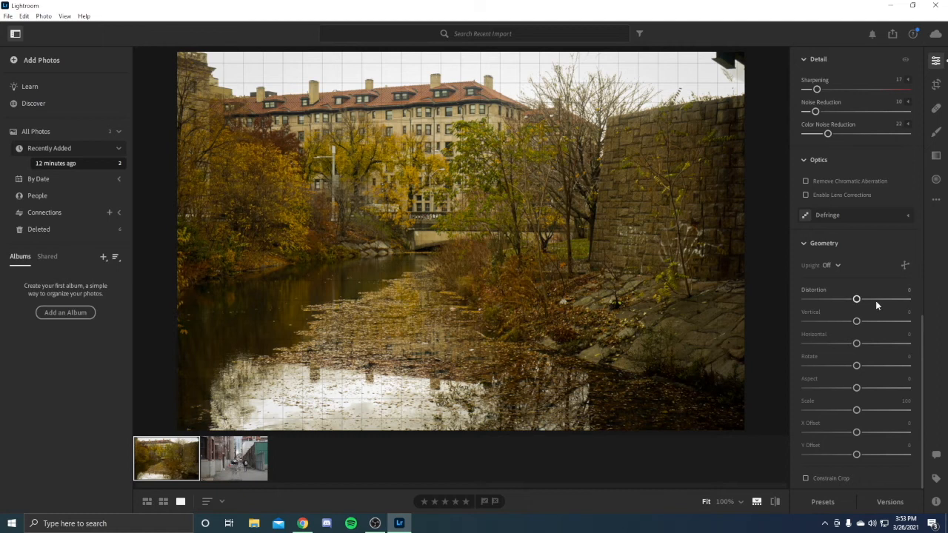
# Try the Geometry sliders at Horizontal +100 and Vertical +80, resetting both.
pyautogui.scroll(10, 842, 297)
pyautogui.scroll(-8, 842, 296)
pyautogui.scroll(-2, 843, 298)
pyautogui.moveTo(857, 343); pyautogui.dragTo(943, 326)
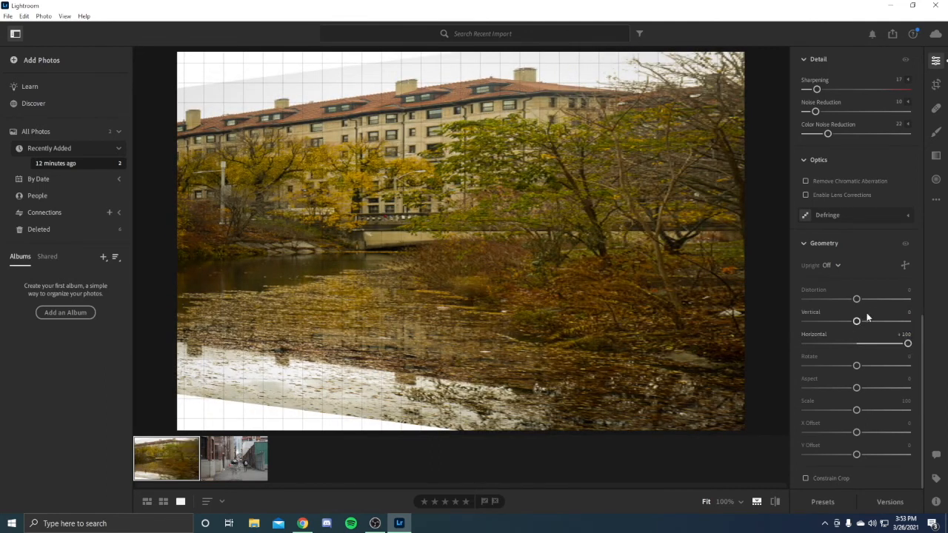
pyautogui.moveTo(866, 320); pyautogui.dragTo(902, 319)
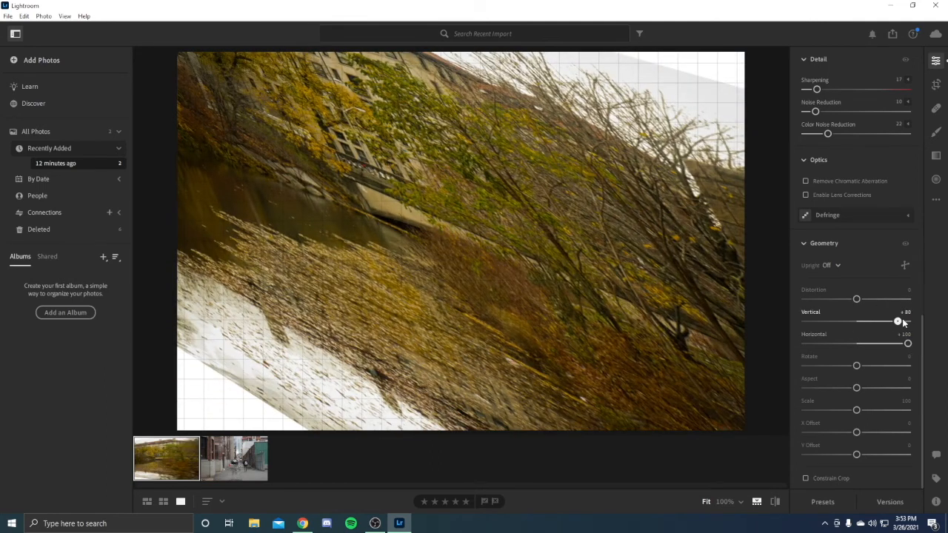
pyautogui.doubleClick(847, 335)
pyautogui.doubleClick(805, 312)
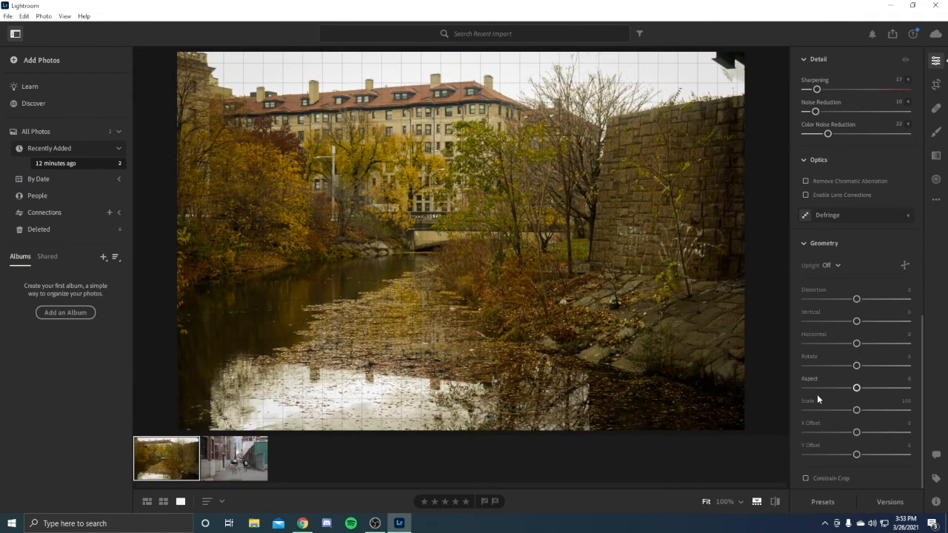
# Try the Distortion at +71 and reset it, then switch Constrain Crop on and off.
pyautogui.moveTo(856, 299); pyautogui.dragTo(892, 298)
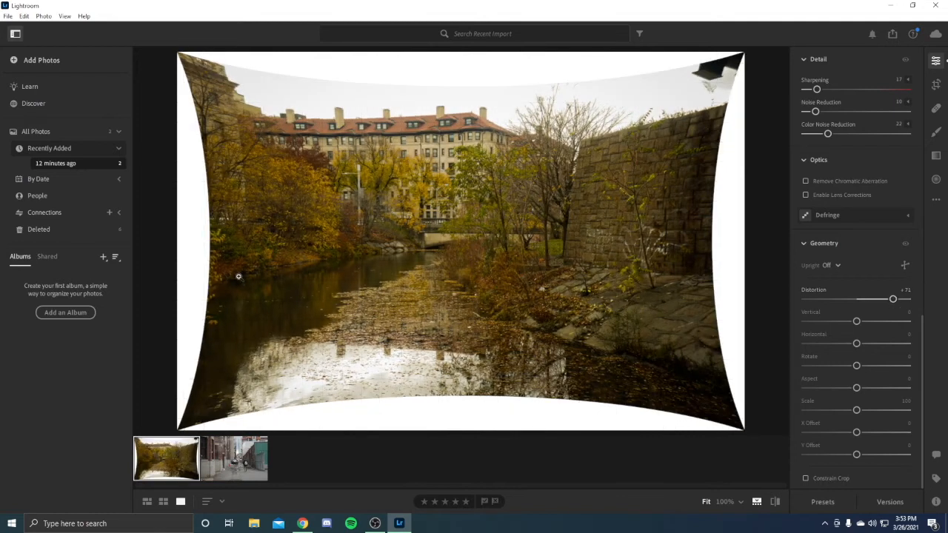
pyautogui.click(893, 298)
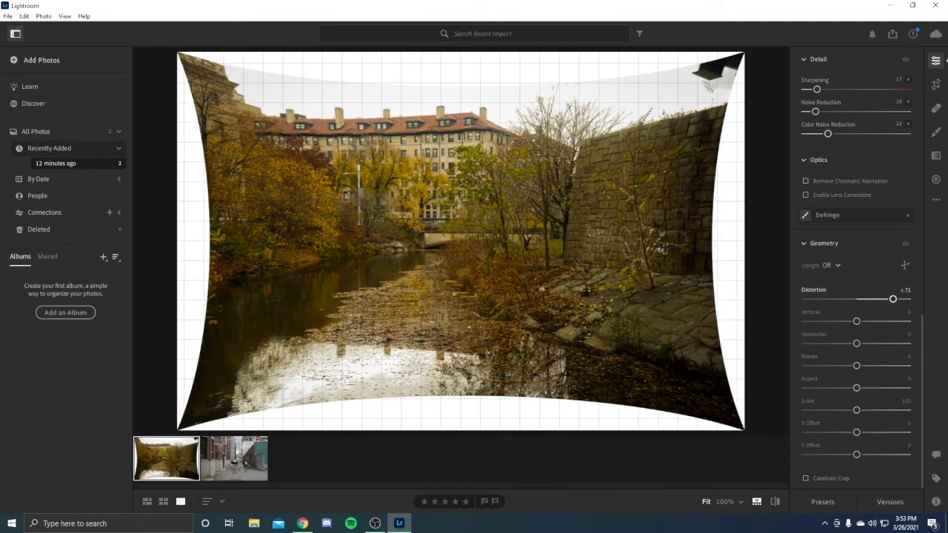
pyautogui.doubleClick(813, 290)
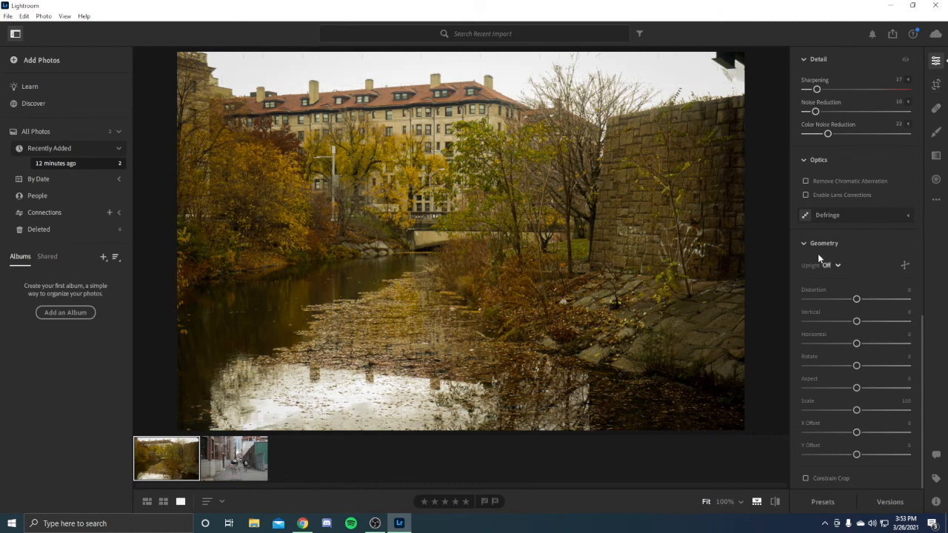
pyautogui.click(806, 479)
pyautogui.click(805, 479)
# Open the presets and expand the Color group.
pyautogui.click(846, 509)
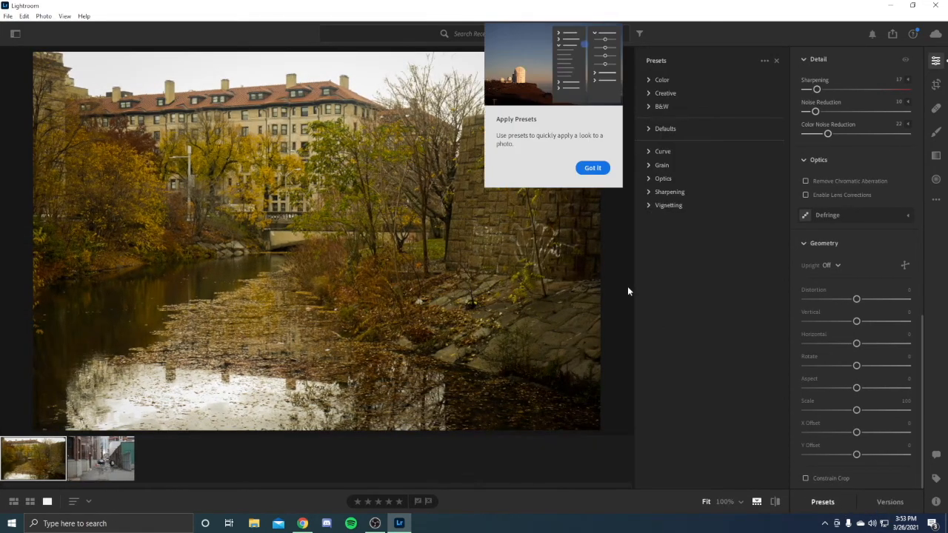
pyautogui.click(645, 80)
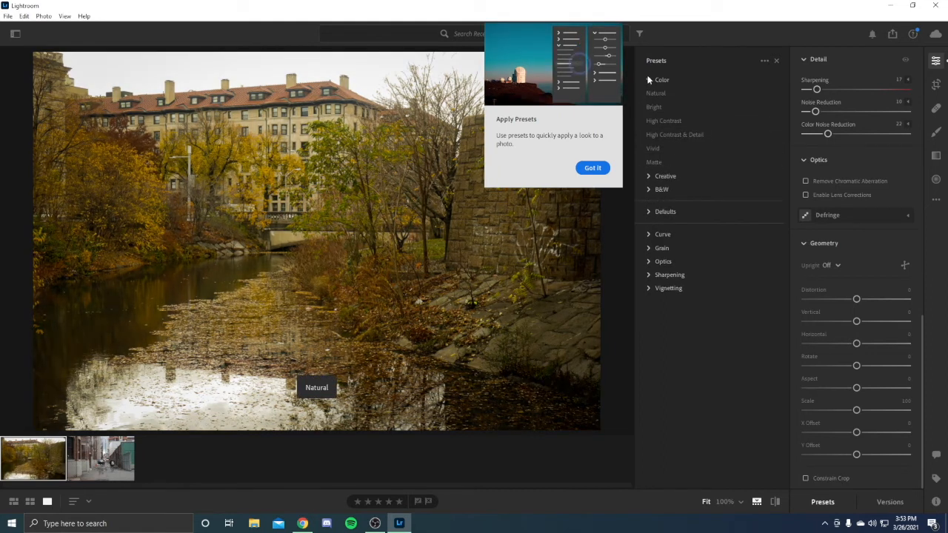
# Collapse the Color preset group, close the presets, and dismiss the Apply Presets tip to return to the edit settings.
pyautogui.click(648, 78)
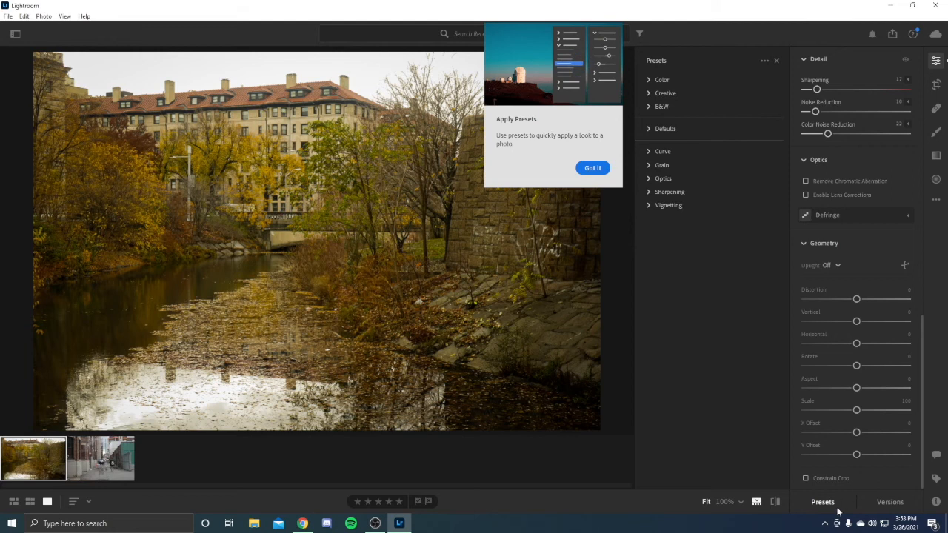
pyautogui.click(651, 77)
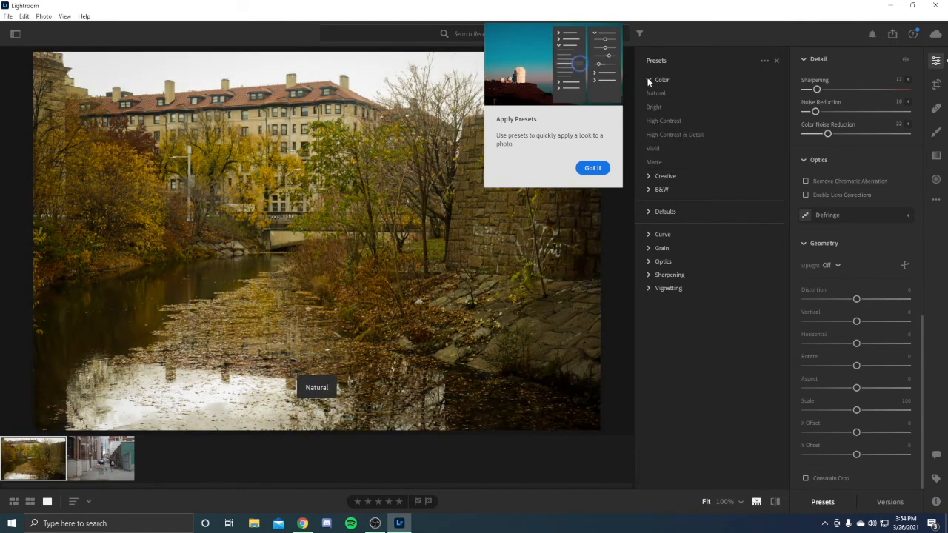
pyautogui.click(644, 80)
pyautogui.click(776, 59)
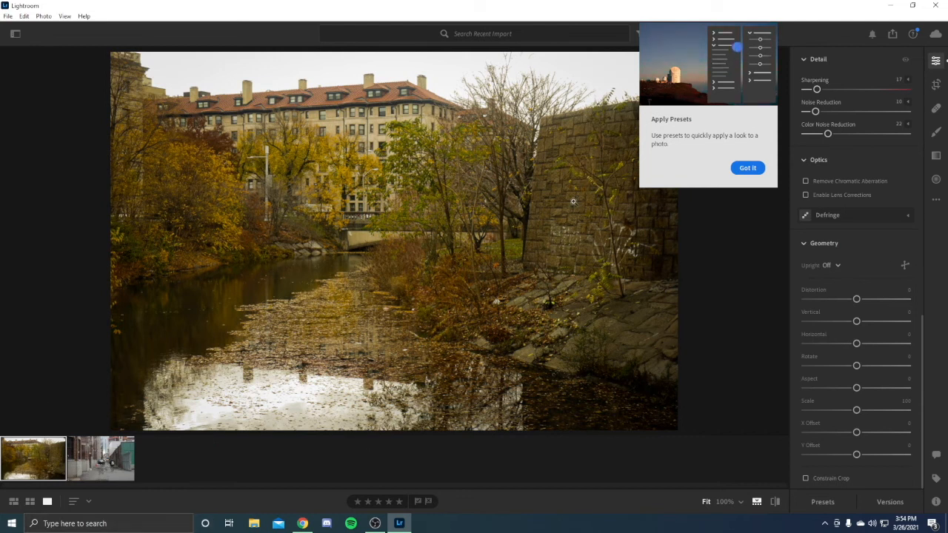
pyautogui.click(760, 170)
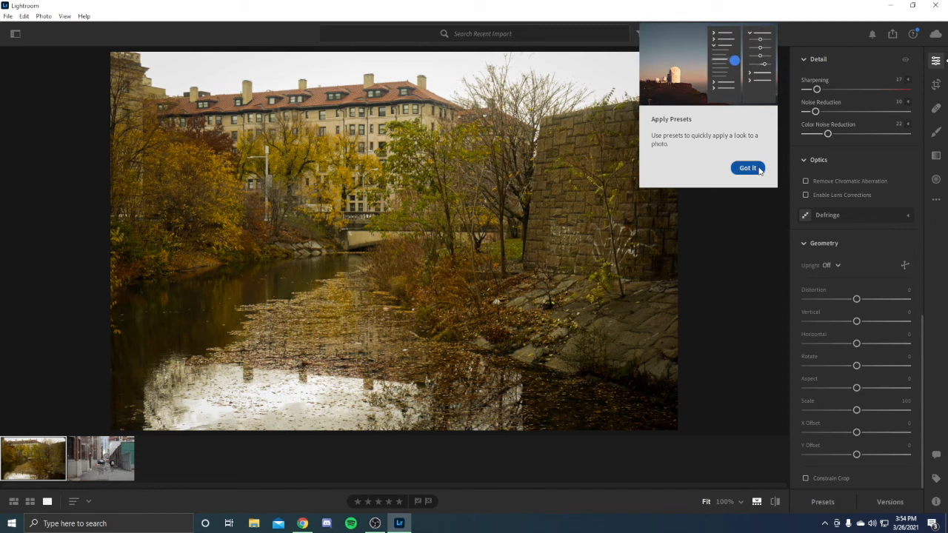
pyautogui.scroll(10, 859, 186)
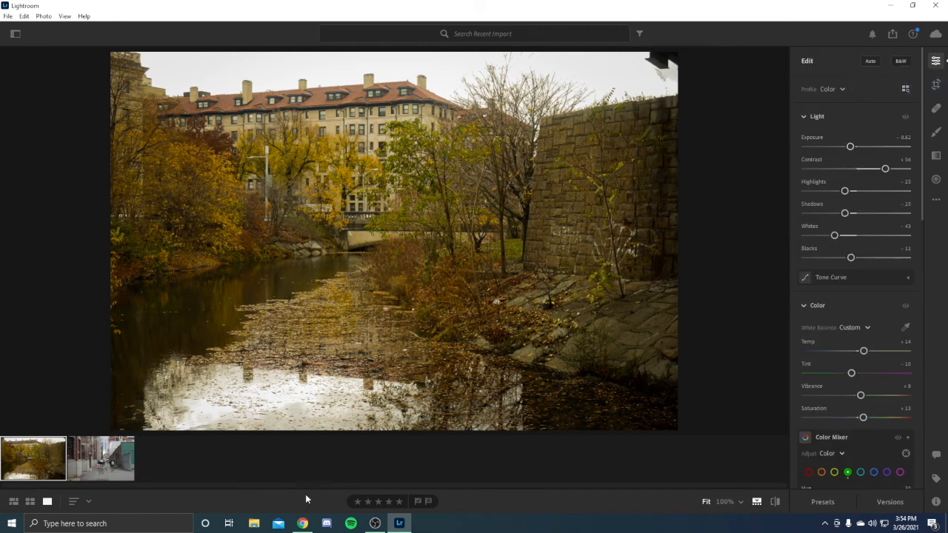
# Switch to File Explorer and open the original photo P1010476 from the Downloads folder.
pyautogui.click(254, 524)
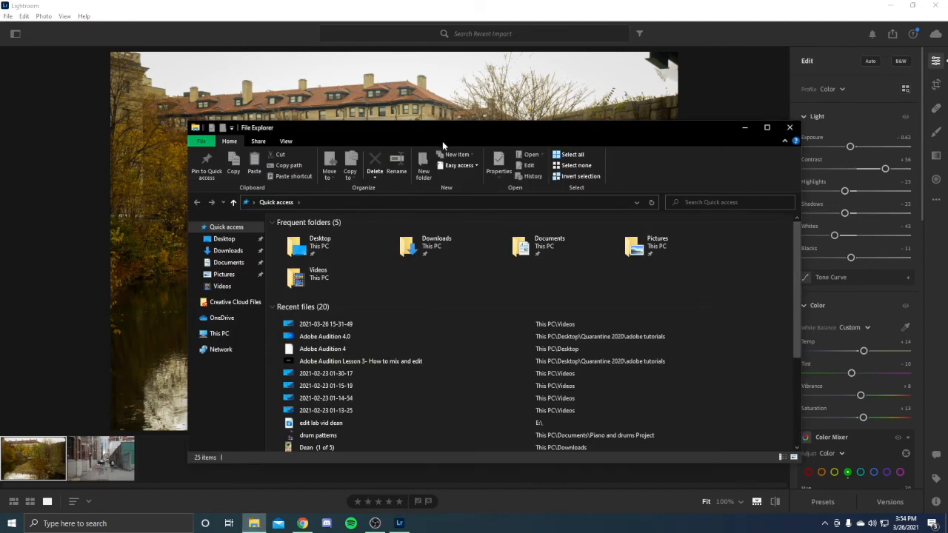
pyautogui.click(239, 253)
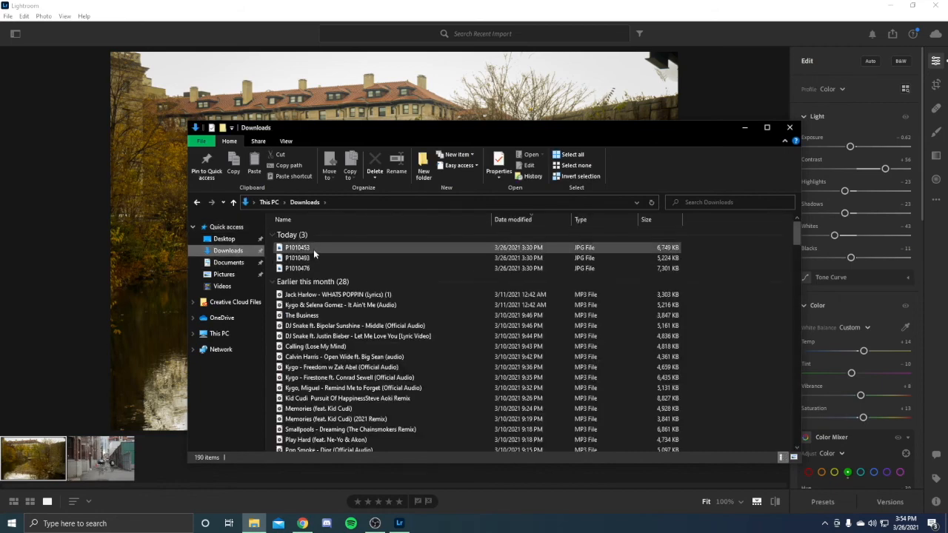
pyautogui.doubleClick(305, 266)
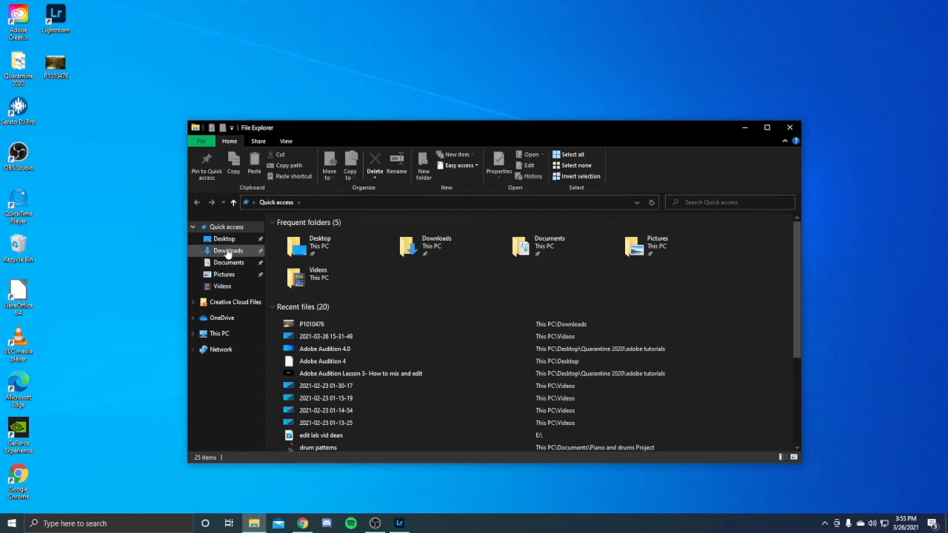
pyautogui.click(227, 250)
pyautogui.doubleClick(300, 267)
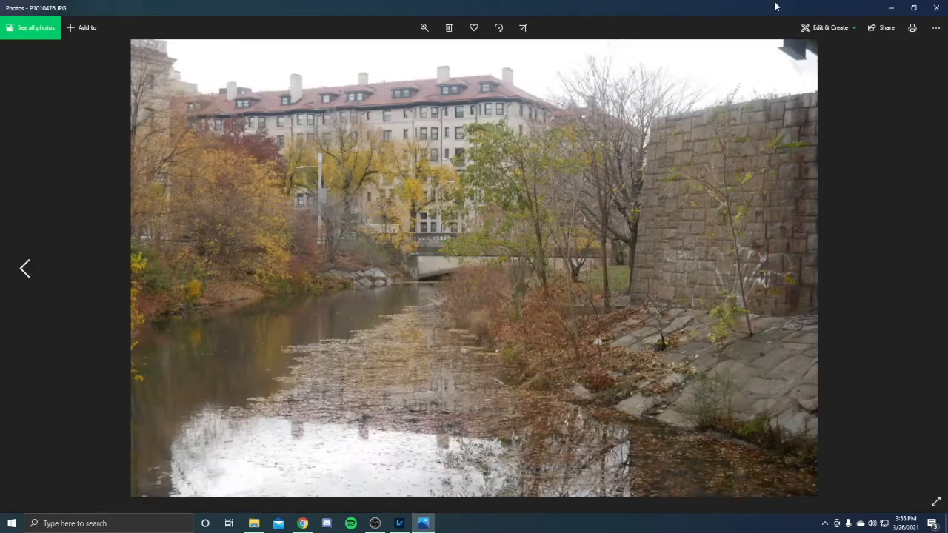
# Restore the original photo's window to a smaller size and place it beside the desktop icons.
pyautogui.moveTo(776, 7); pyautogui.dragTo(375, 1)
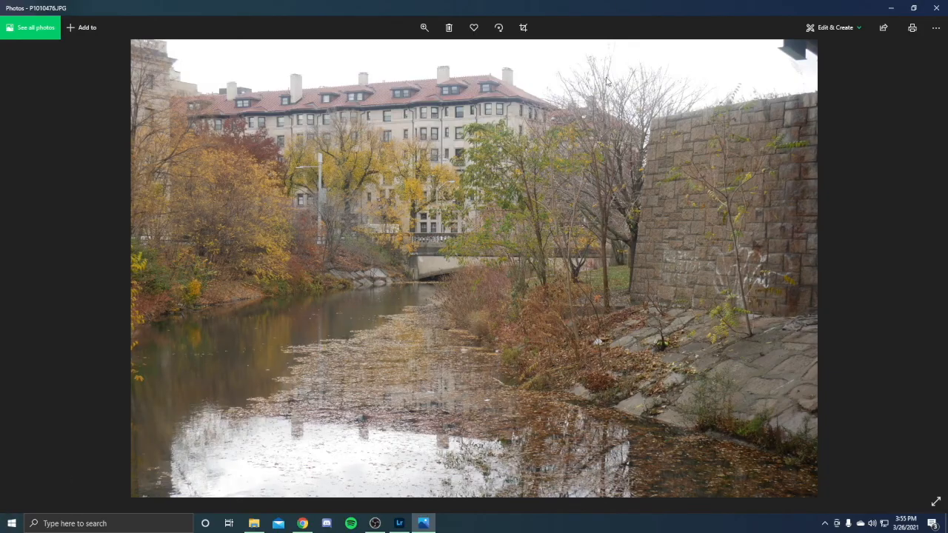
pyautogui.doubleClick(617, 4)
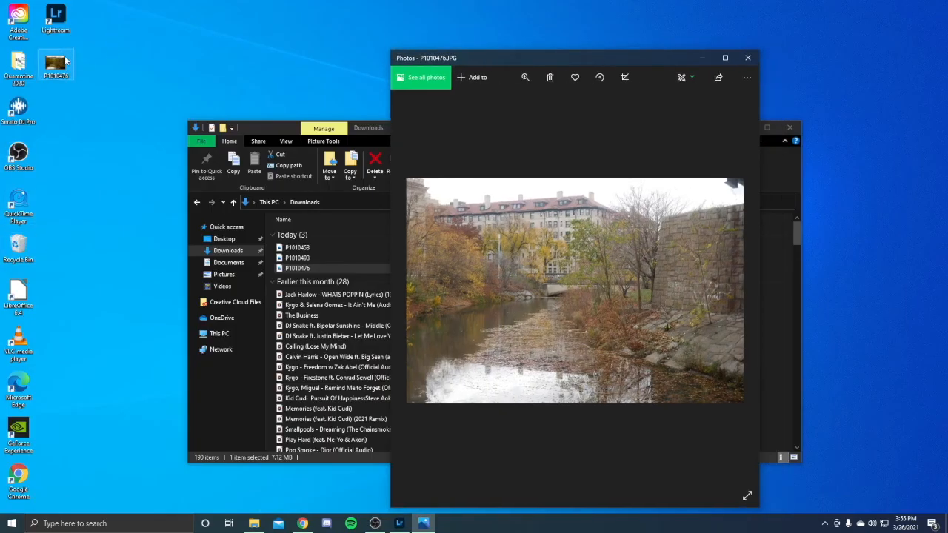
pyautogui.moveTo(604, 52); pyautogui.dragTo(231, 61)
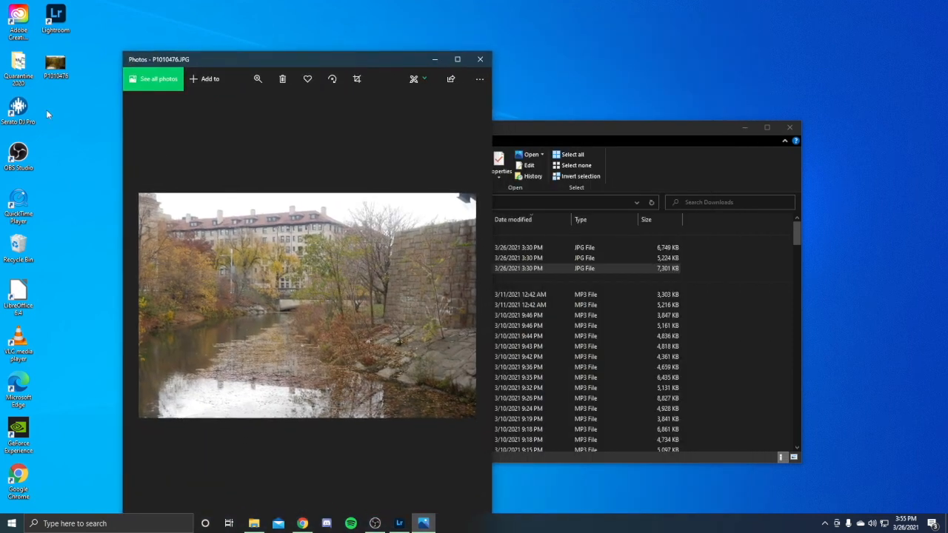
# Open the edited P1010476 from the desktop and place its smaller window beside the original photo for comparison.
pyautogui.doubleClick(54, 66)
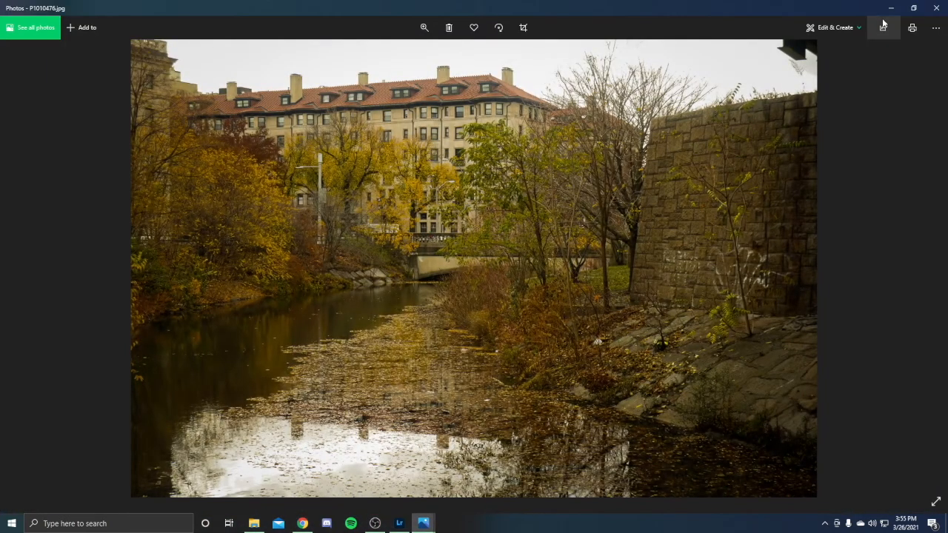
pyautogui.click(914, 7)
pyautogui.doubleClick(222, 3)
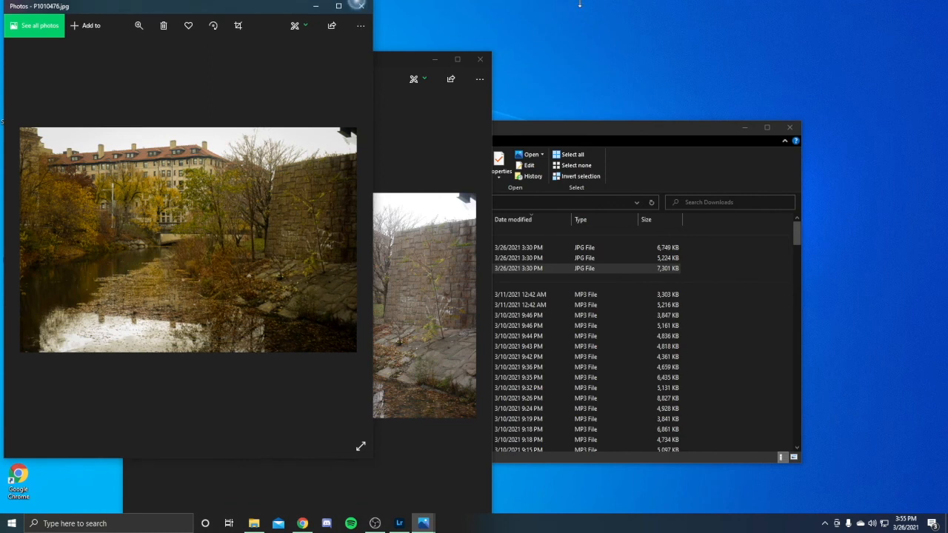
pyautogui.moveTo(241, 13); pyautogui.dragTo(731, 64)
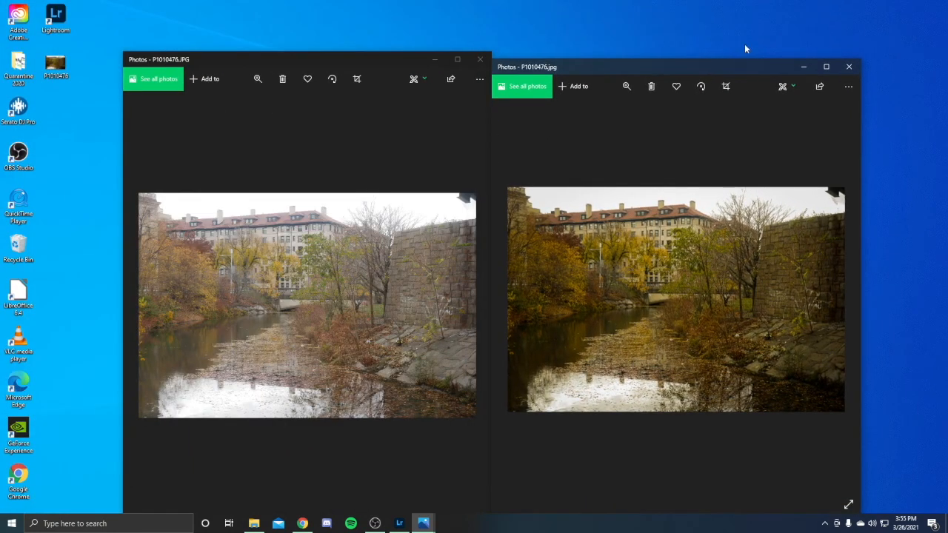